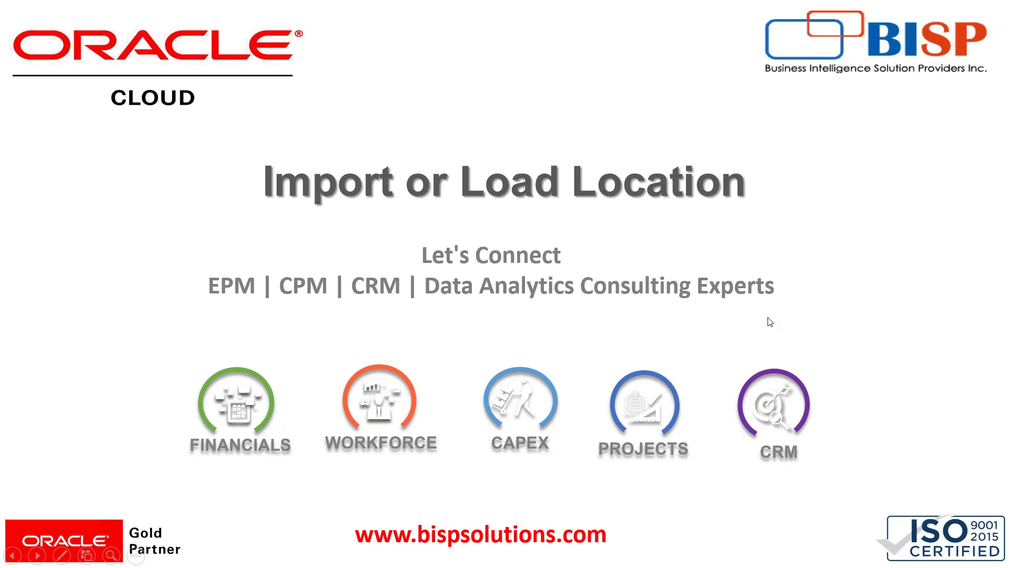
End the slide show, switch to the Location file in Notepad and maximize its window
key("Escape")
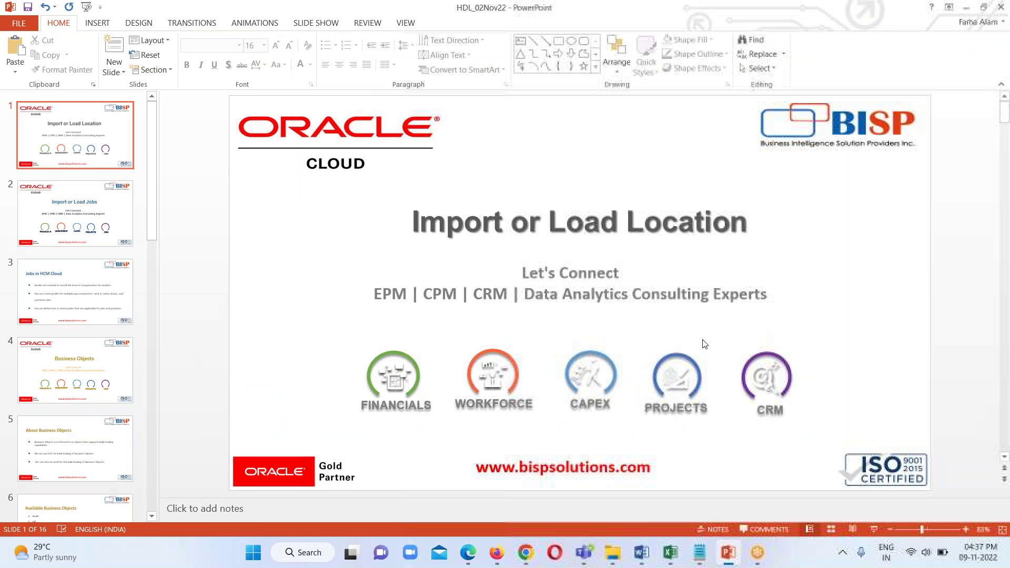
left_click(700, 553)
left_click(912, 502)
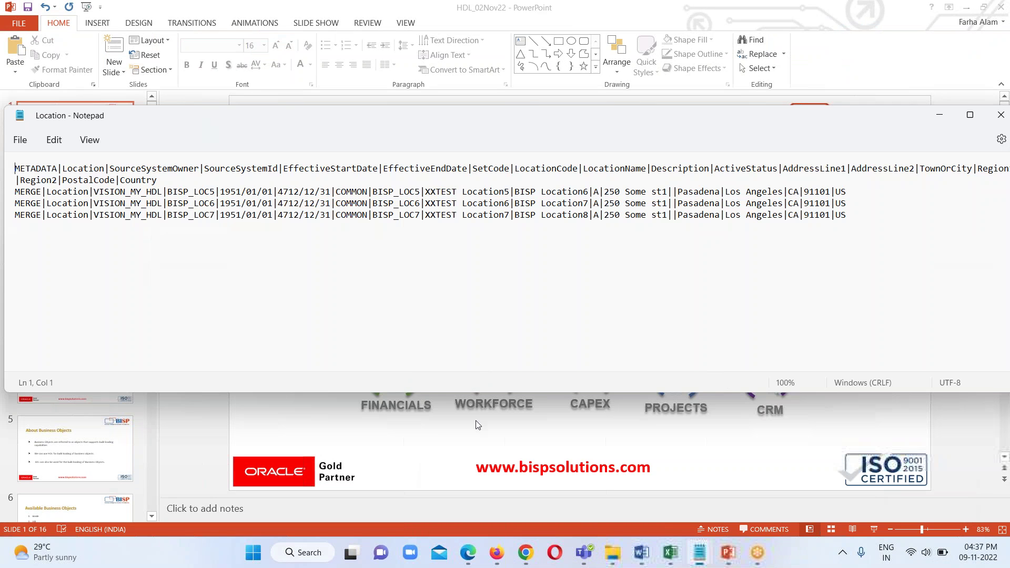
left_click(970, 115)
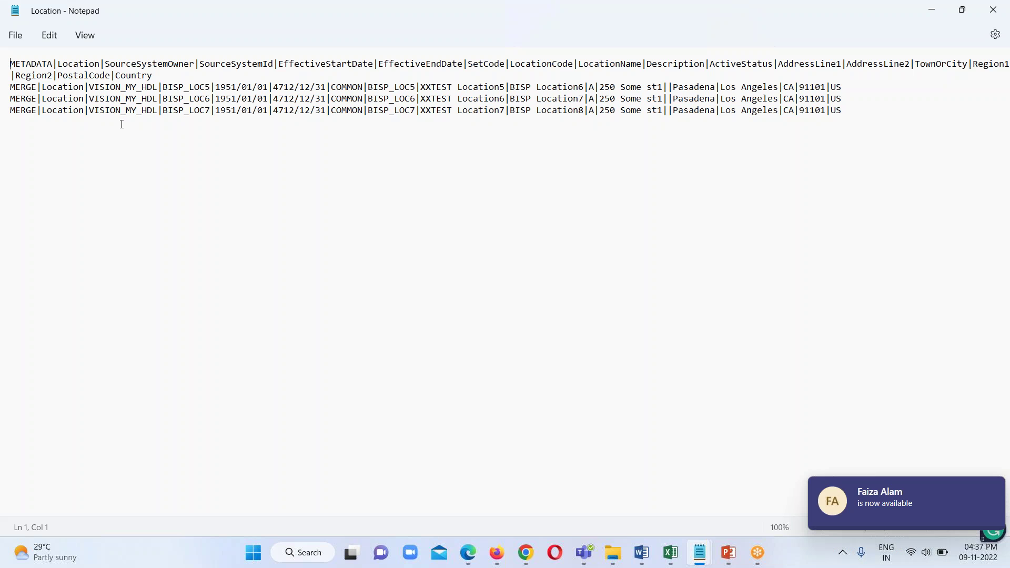
left_click(992, 492)
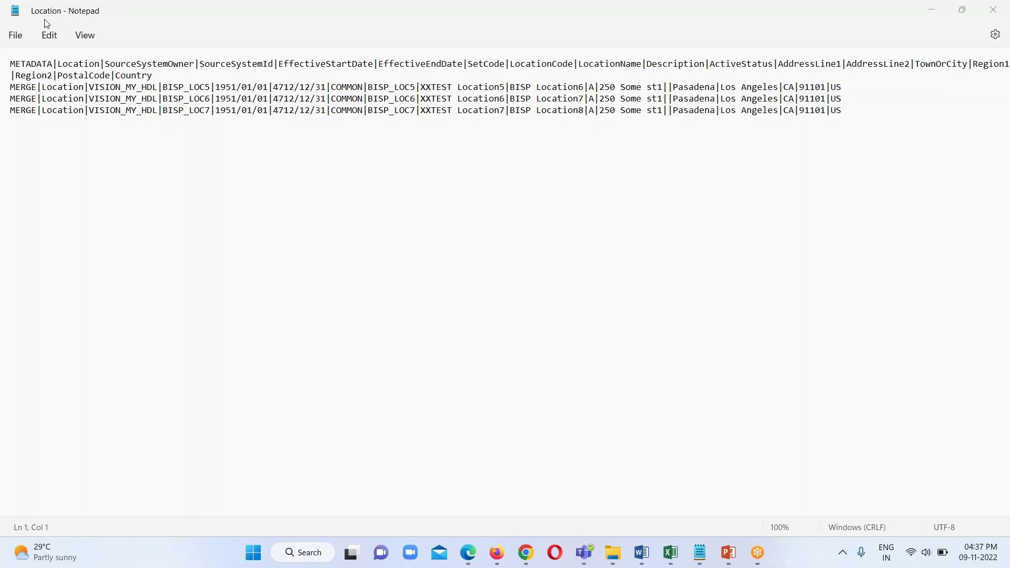
Examine the METADATA header and MERGE lines of the Location file, including the source system owner, source system ID and effective dates
triple_click(11, 87)
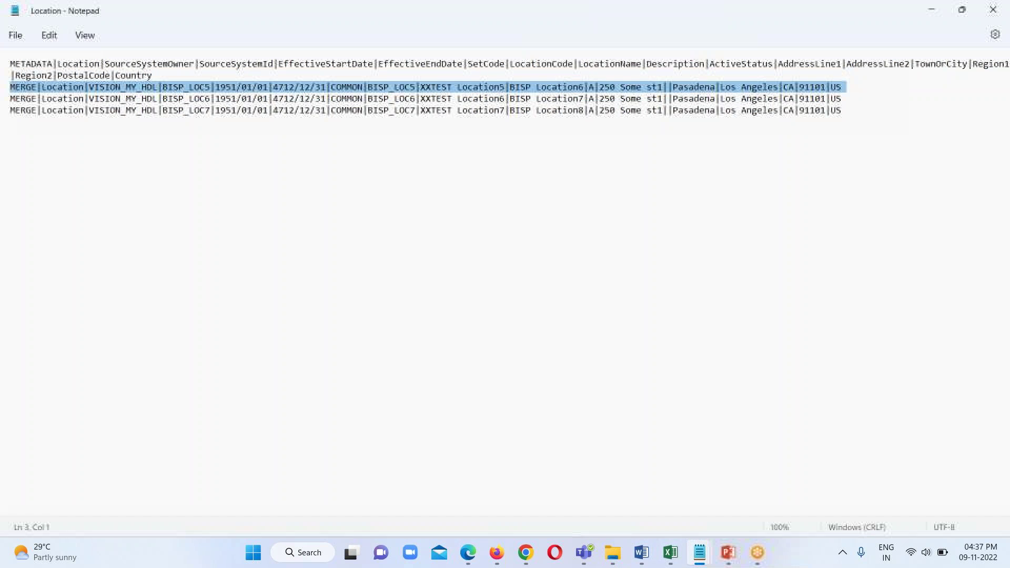
left_click(11, 99)
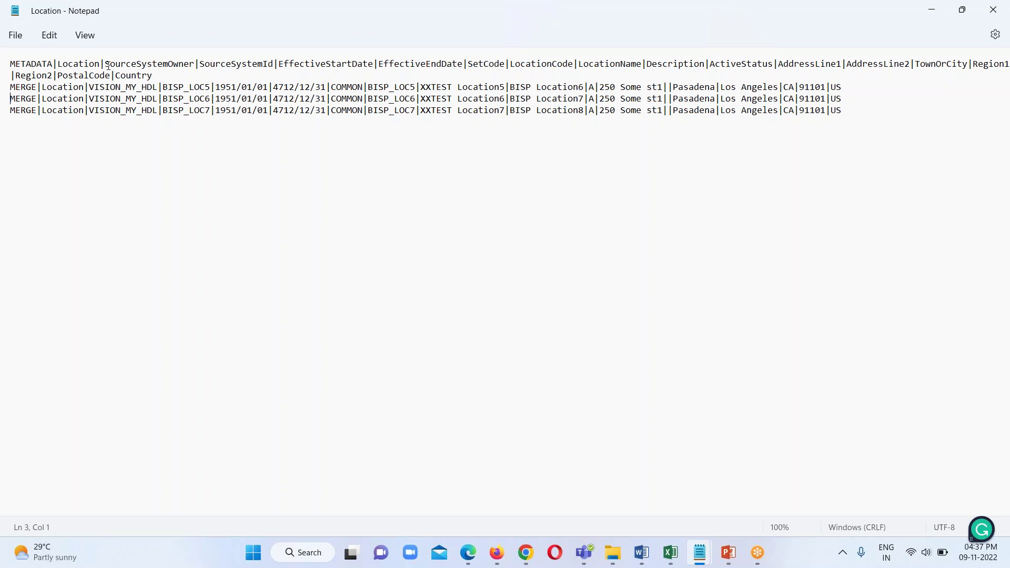
left_click_drag(104, 64, 181, 65)
left_click_drag(95, 87, 139, 89)
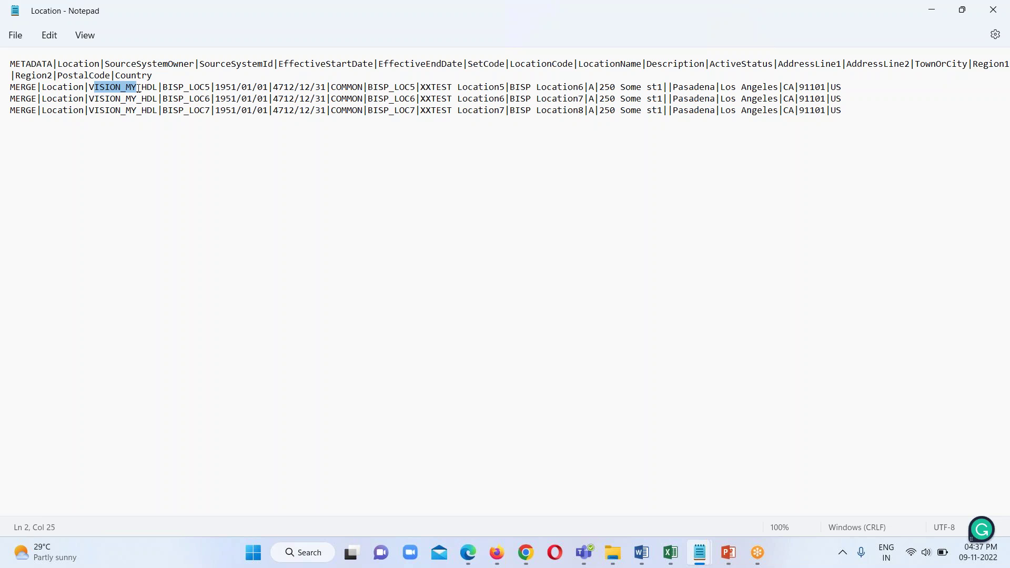
left_click(184, 86)
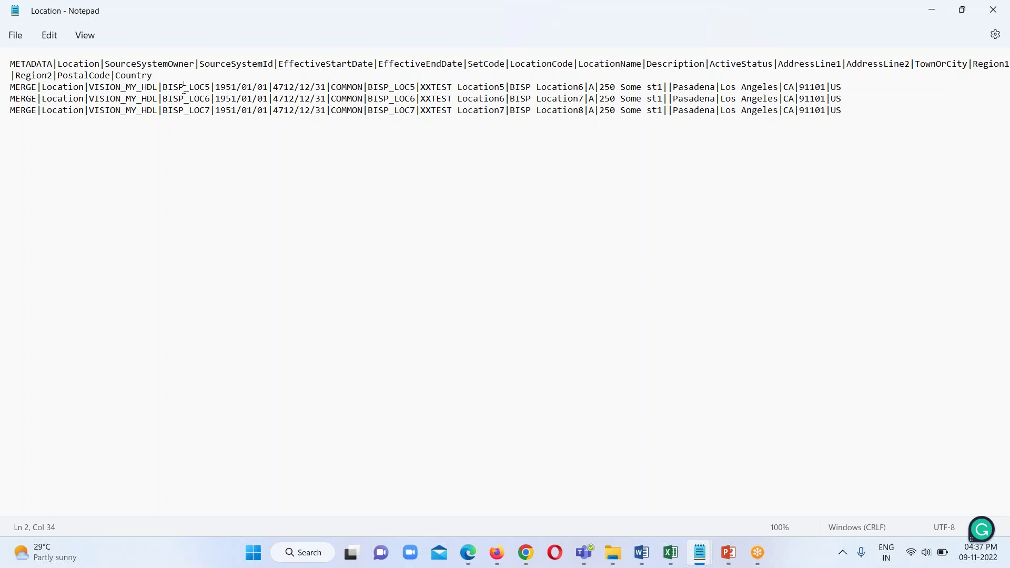
left_click(321, 68)
left_click(452, 63)
left_click(470, 63)
Save the Location text file to the Desktop as Location.dat
left_click(15, 35)
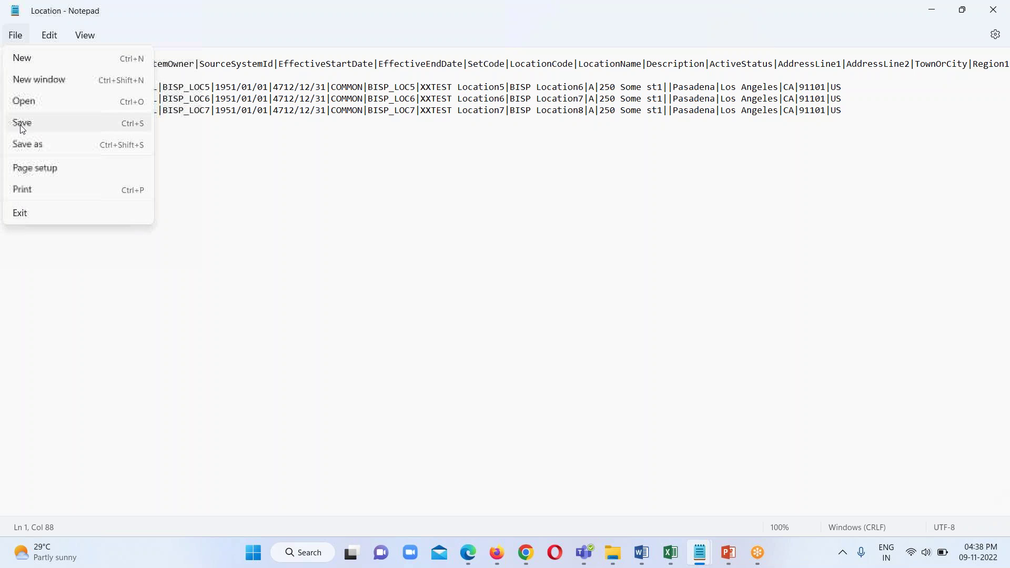
left_click(24, 144)
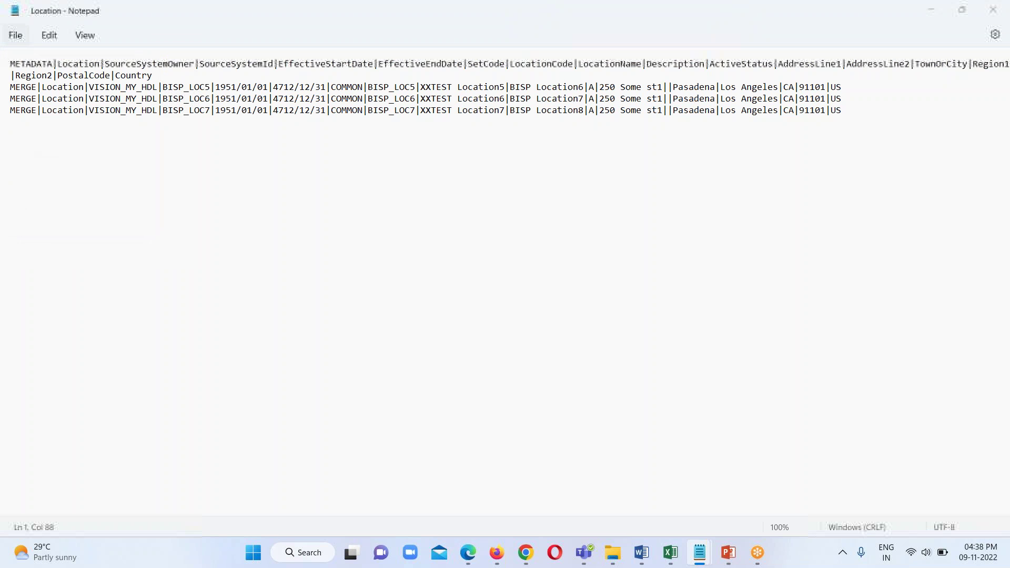
left_click(139, 36)
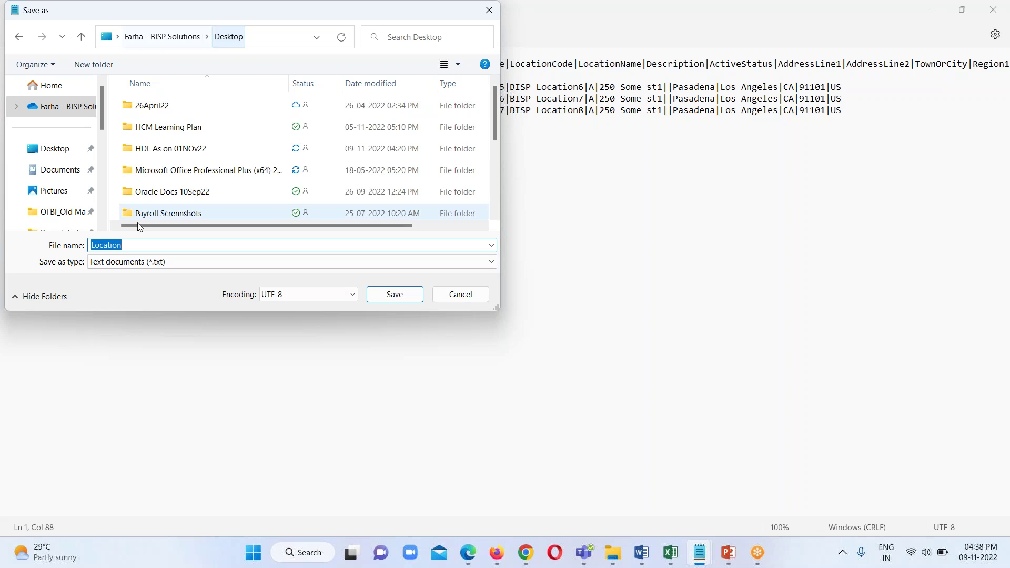
left_click(139, 245)
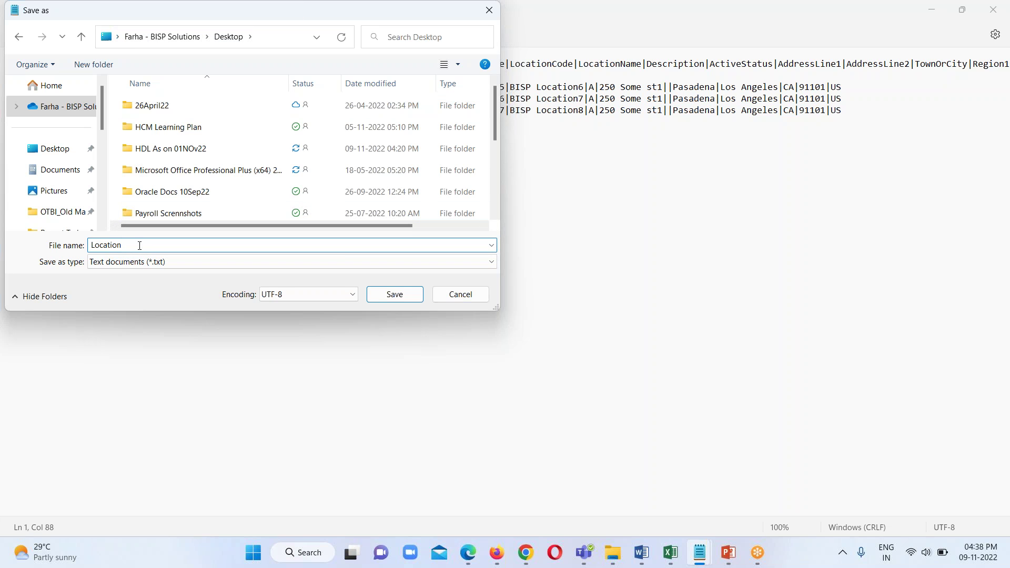
type(".dat")
left_click(386, 297)
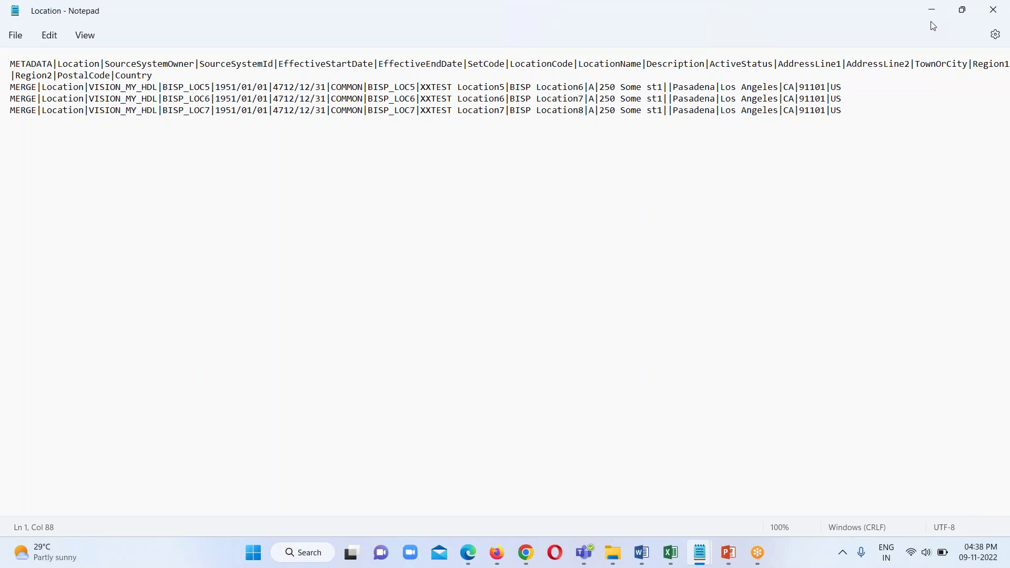
Show the desktop and compress the Location file into a ZIP file named Location
key("super+d")
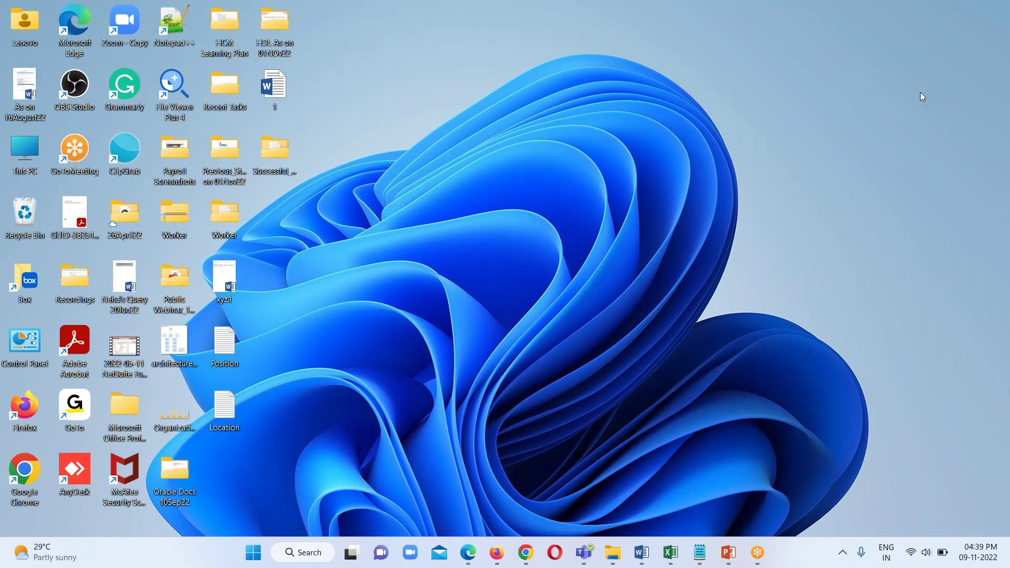
right_click(225, 412)
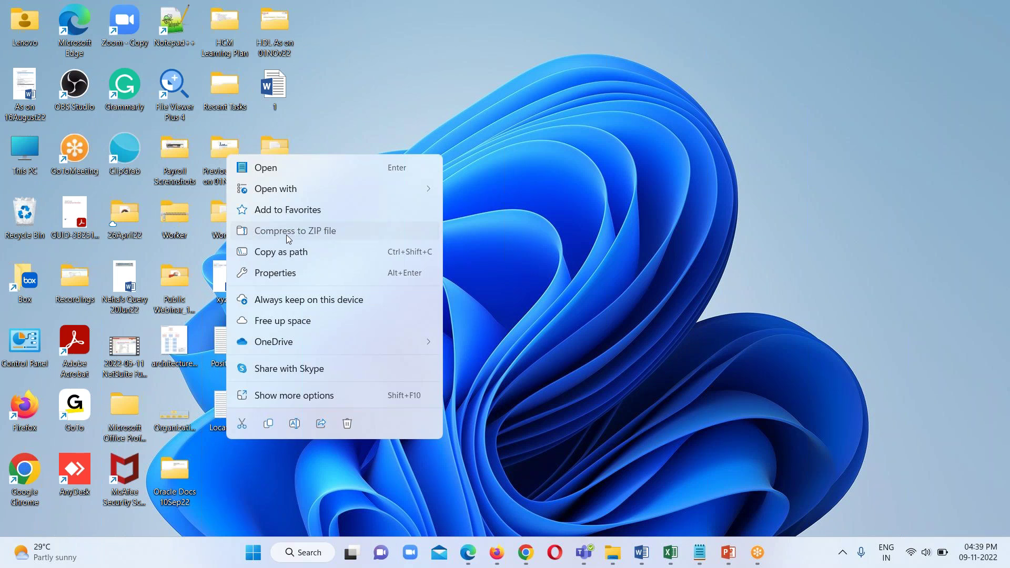
left_click(286, 234)
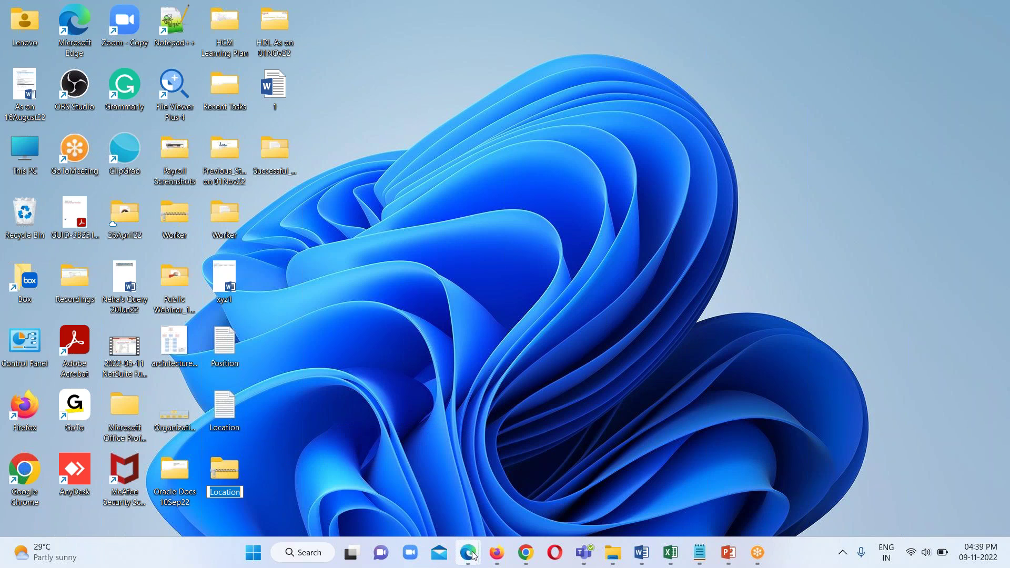
Switch to Oracle Fusion Cloud in Edge and open Import and Load Data from Data Exchange
mouse_move(468, 553)
left_click(528, 484)
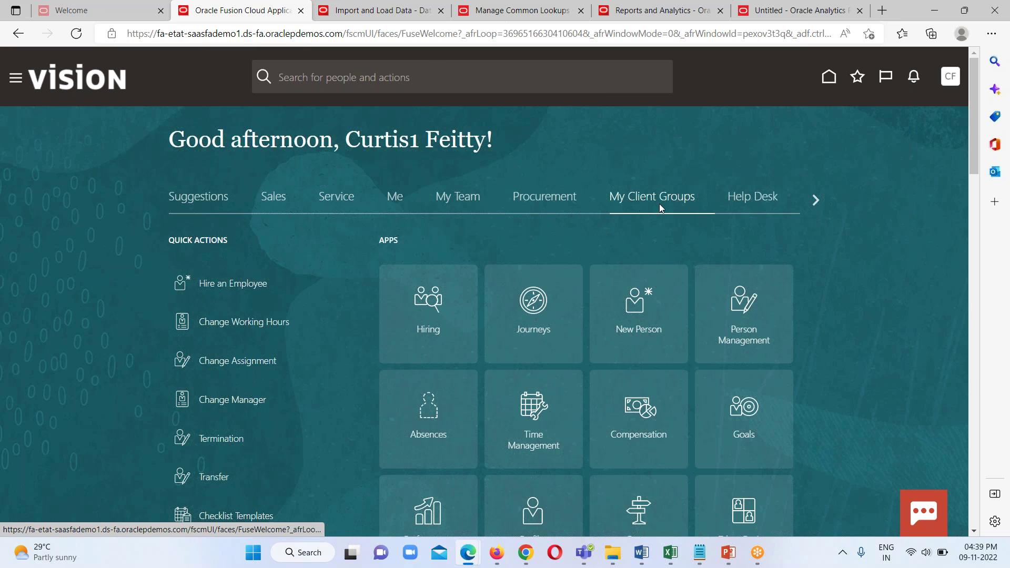
scroll(645, 248, "down", 10)
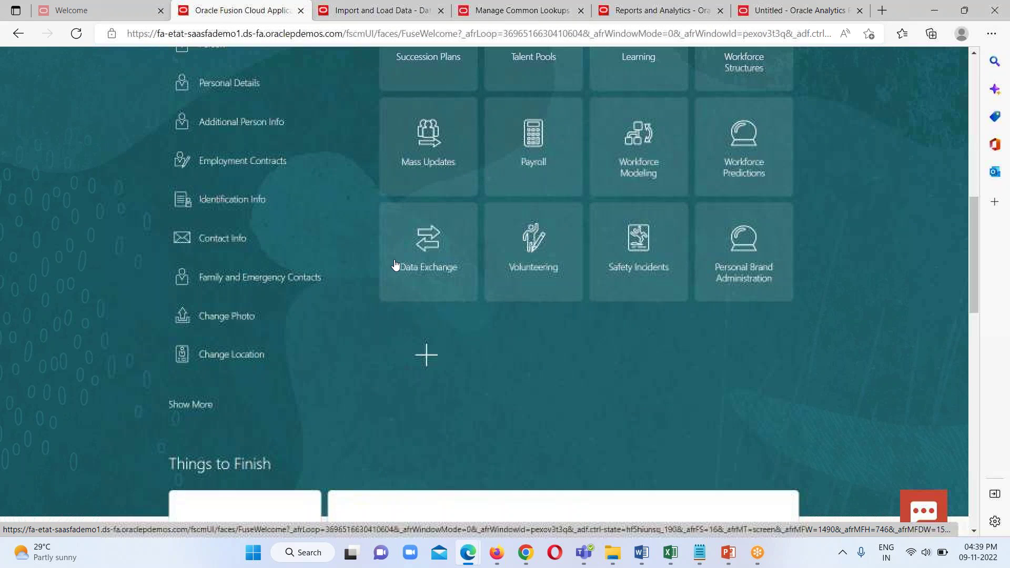
scroll(396, 264, "up", 1)
left_click(437, 340)
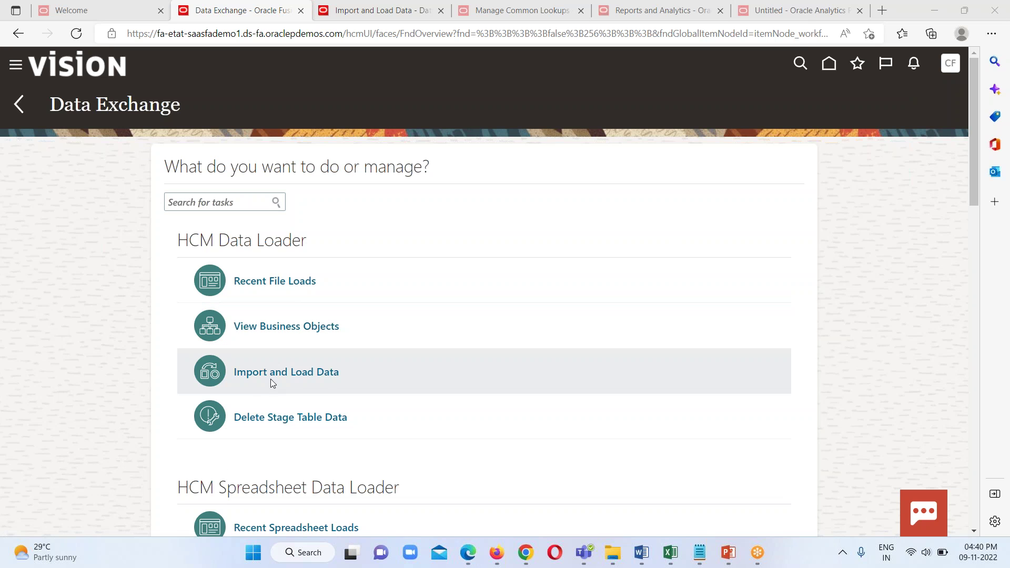
left_click(311, 373)
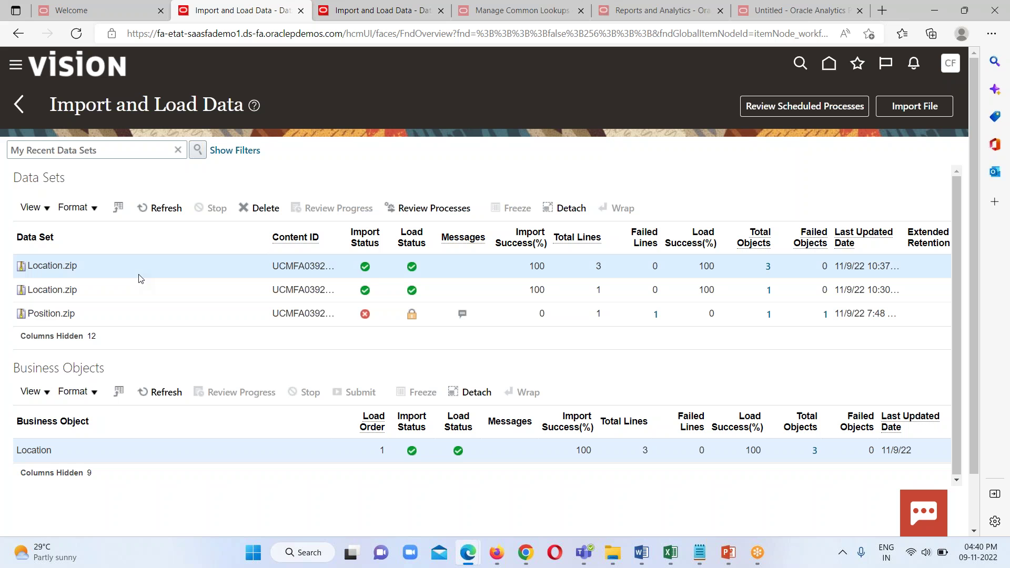
Delete the most recent Location.zip data set with Delete Source File set to Yes, and refresh the data sets
left_click(325, 266)
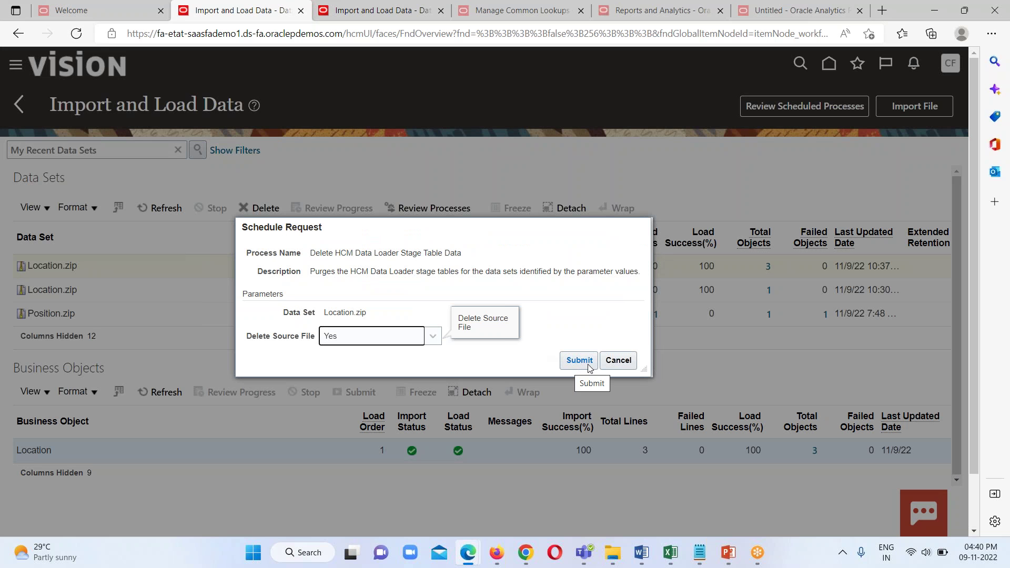
left_click(578, 361)
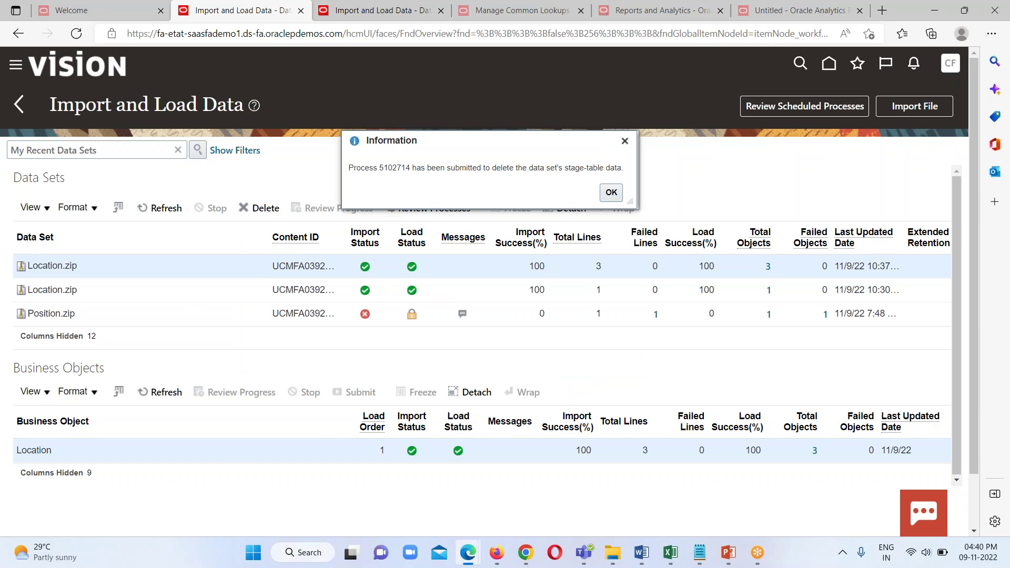
left_click(610, 193)
left_click(160, 208)
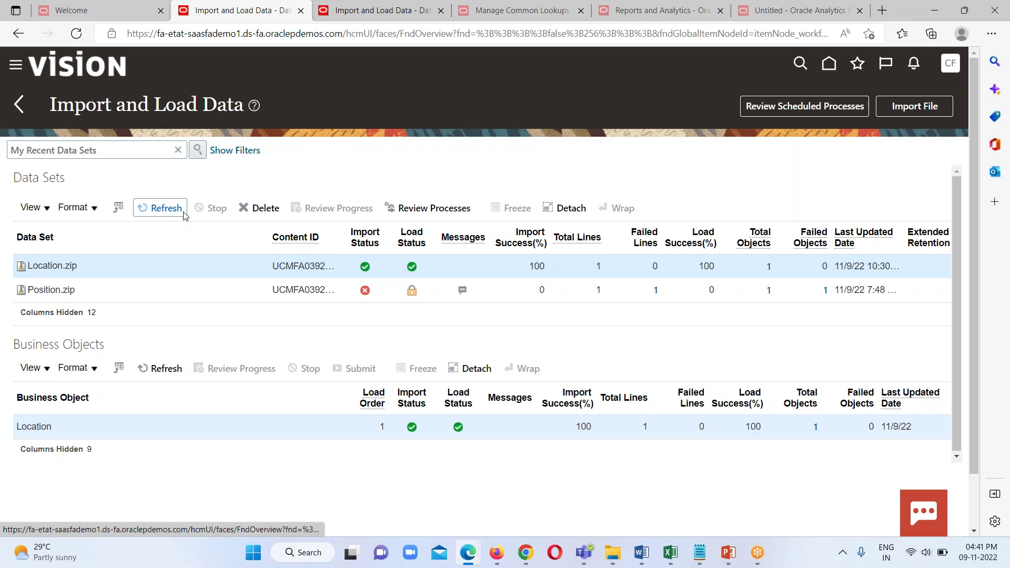
Delete the remaining Location.zip data set together with its source file and refresh the list
left_click(259, 208)
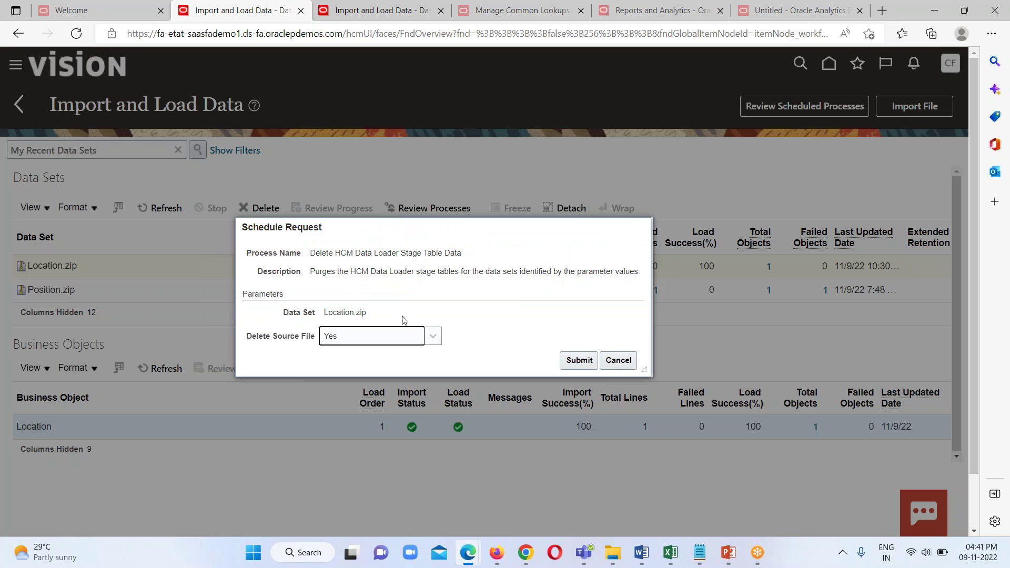
left_click(579, 361)
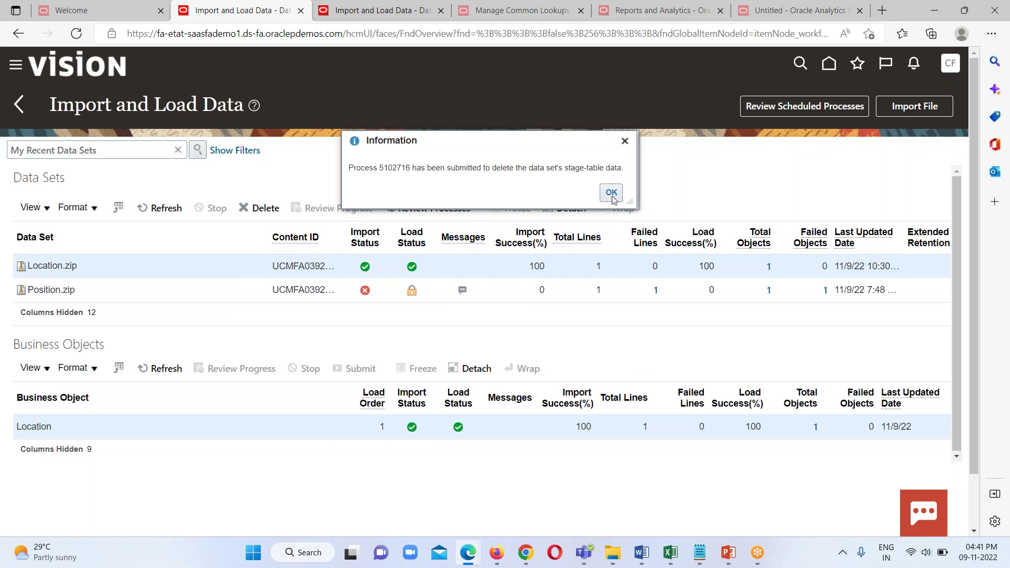
left_click(610, 194)
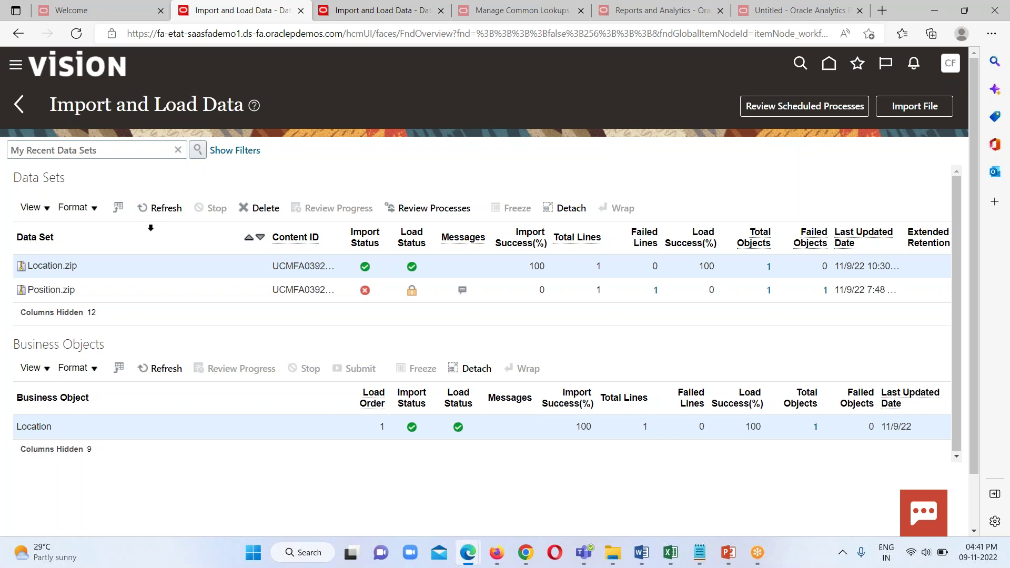
left_click(159, 207)
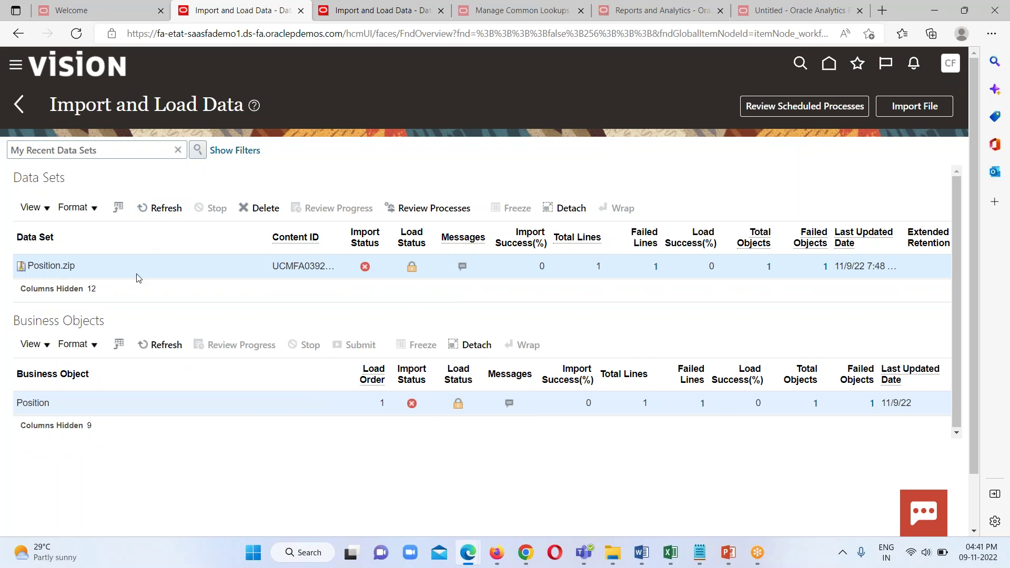
Delete the Position.zip data set with Delete Source File set to Yes, refreshing until the list is updated
left_click(258, 209)
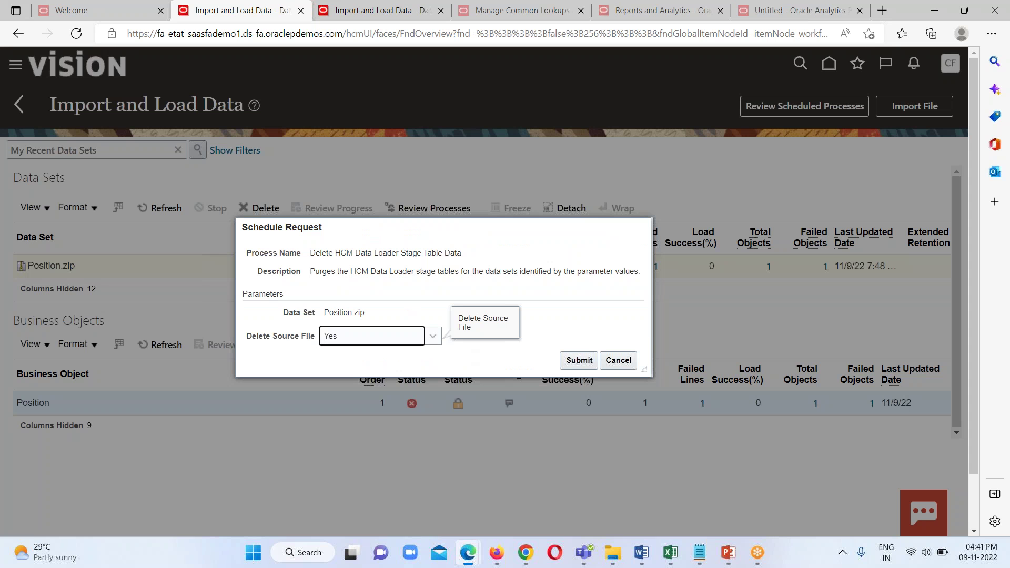
left_click(579, 360)
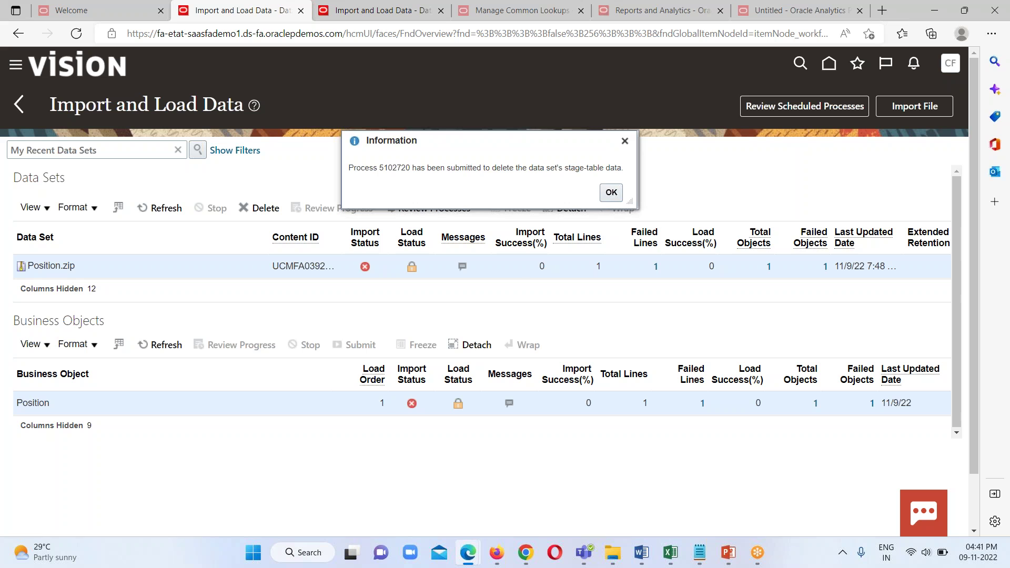
left_click(611, 192)
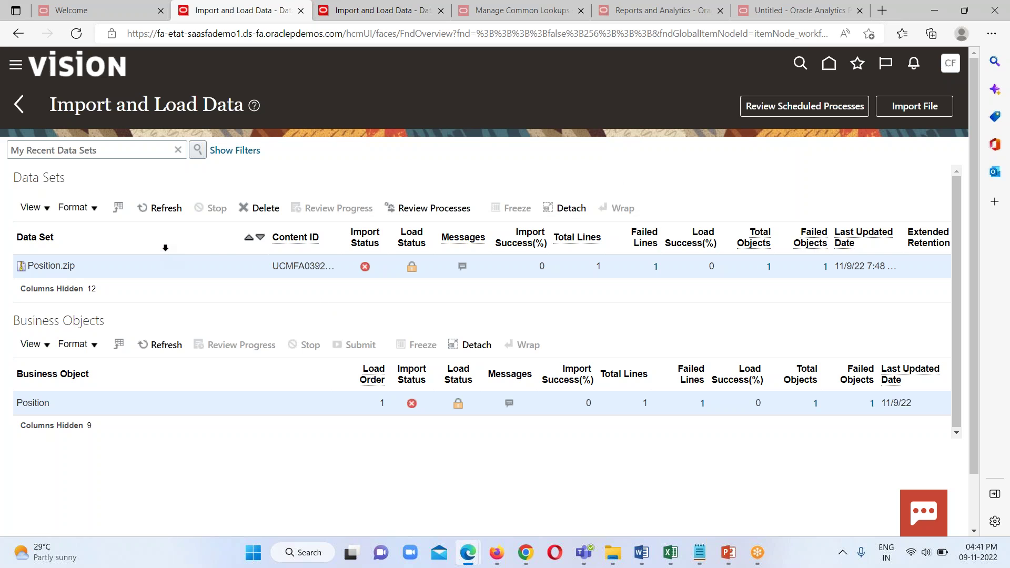
left_click(172, 211)
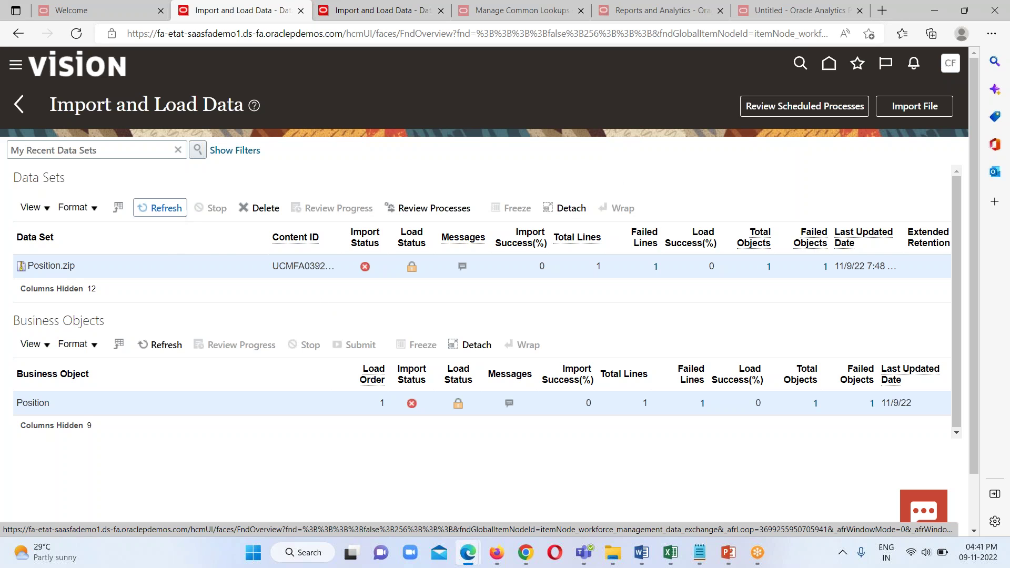
left_click(160, 208)
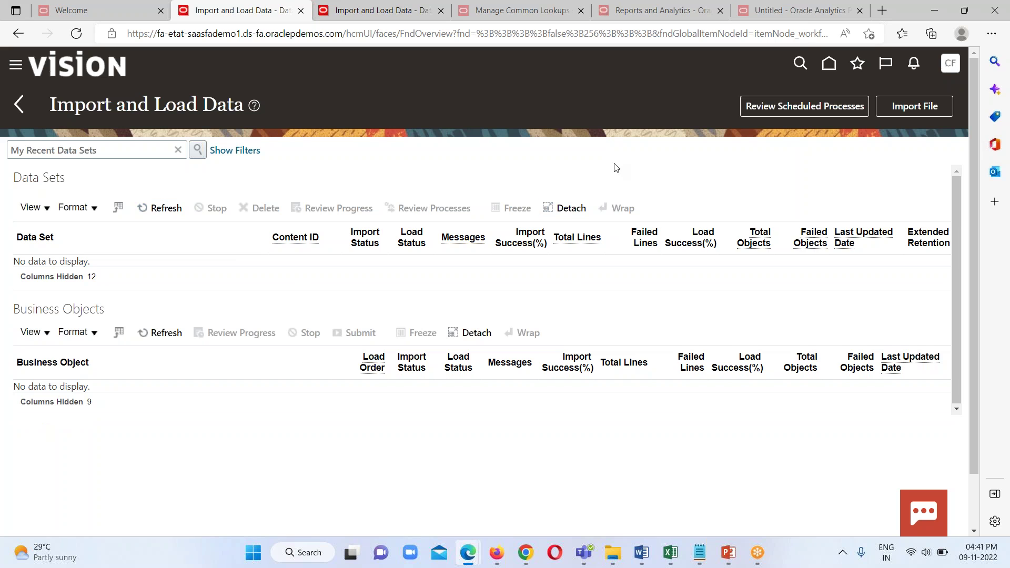
Start a file import and choose the zipped Location file from the Desktop folder as the local file
left_click(914, 108)
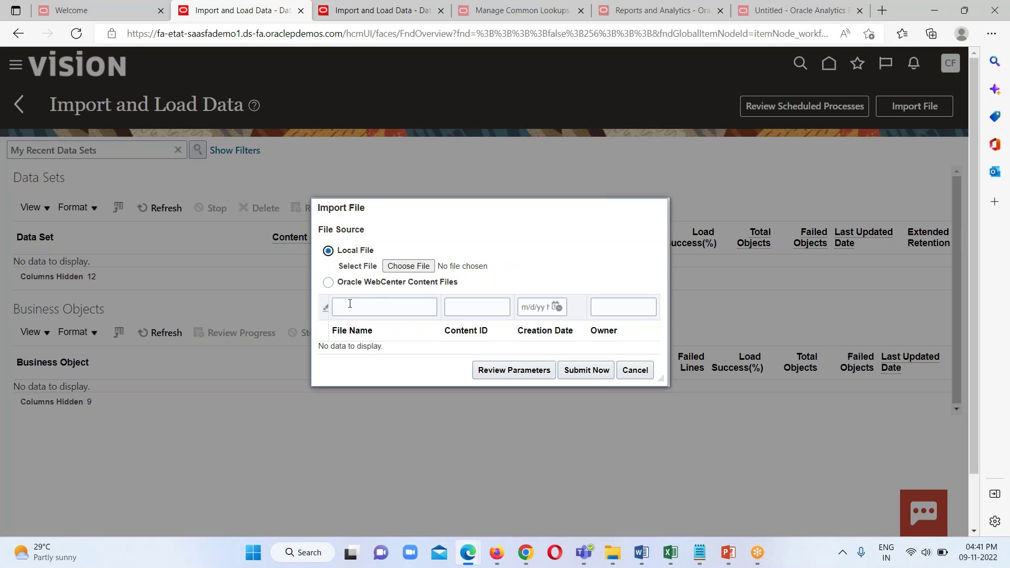
left_click(409, 265)
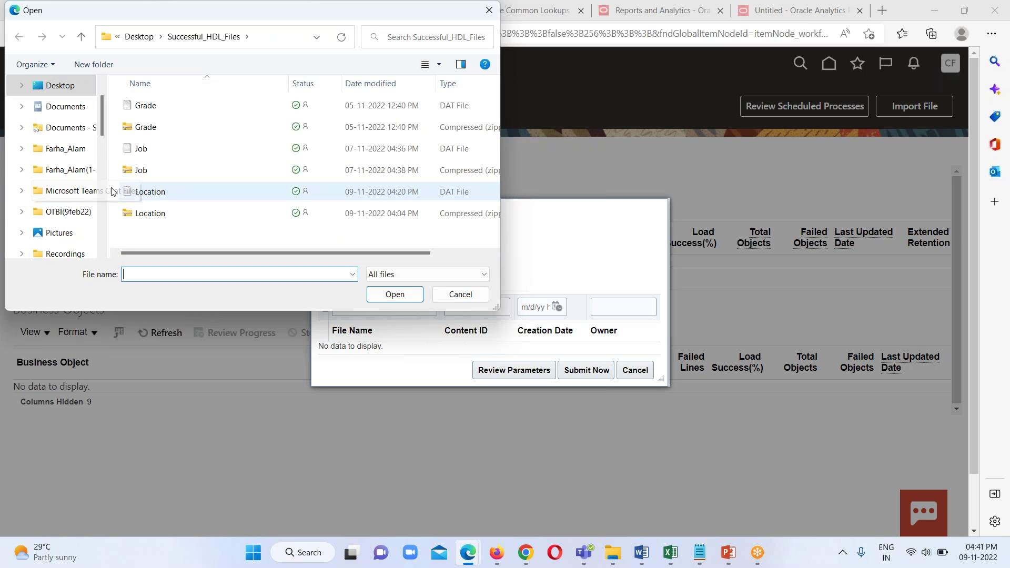
scroll(44, 163, "up", 1)
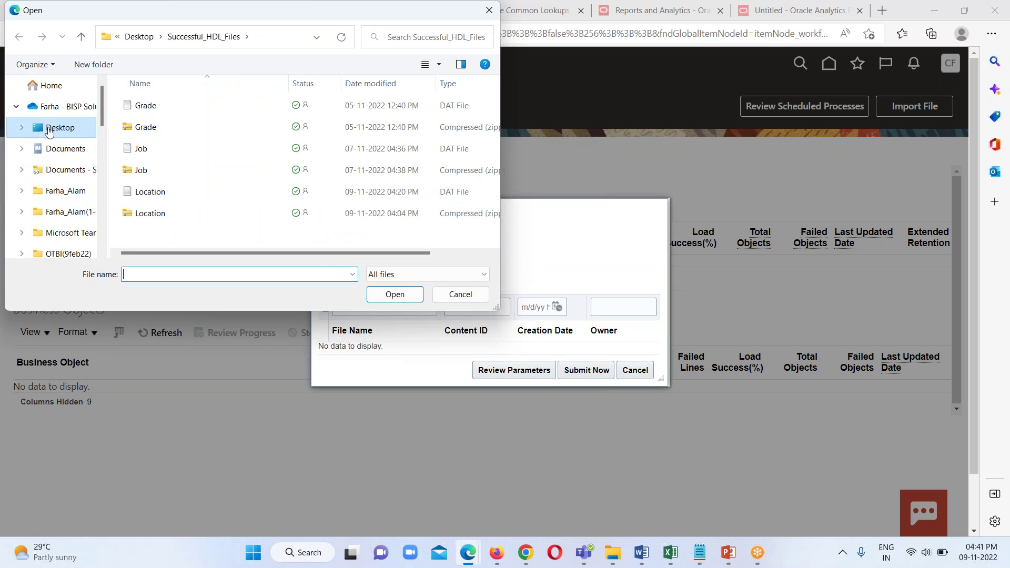
left_click(53, 127)
scroll(210, 242, "down", 2)
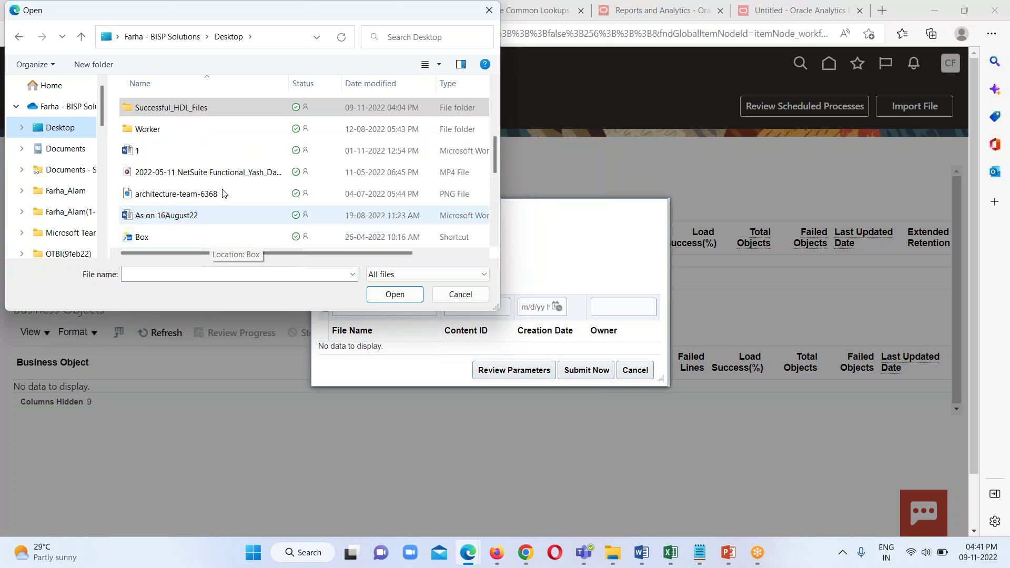
scroll(210, 242, "down", 4)
scroll(174, 184, "up", 2)
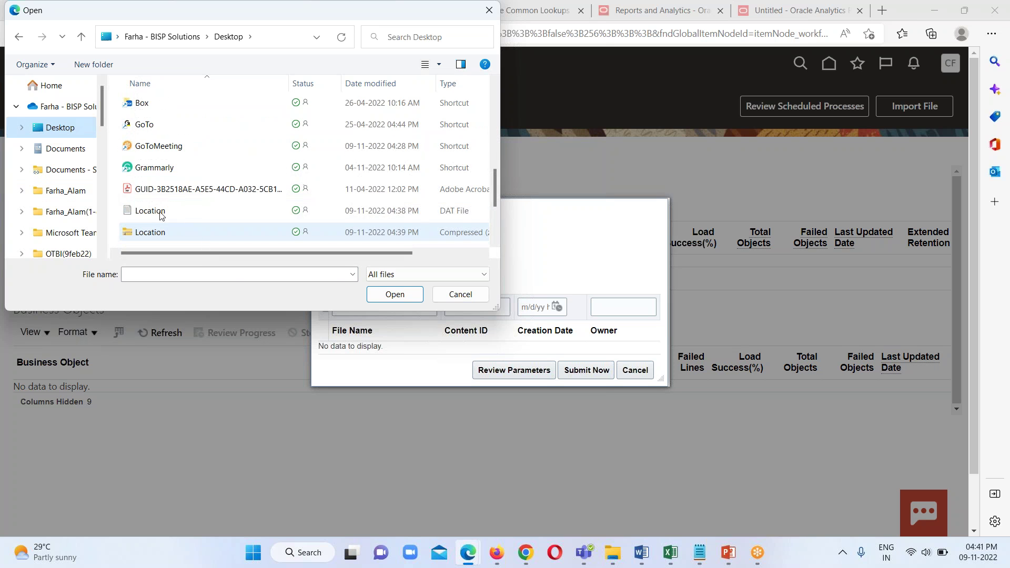
scroll(166, 176, "down", 1)
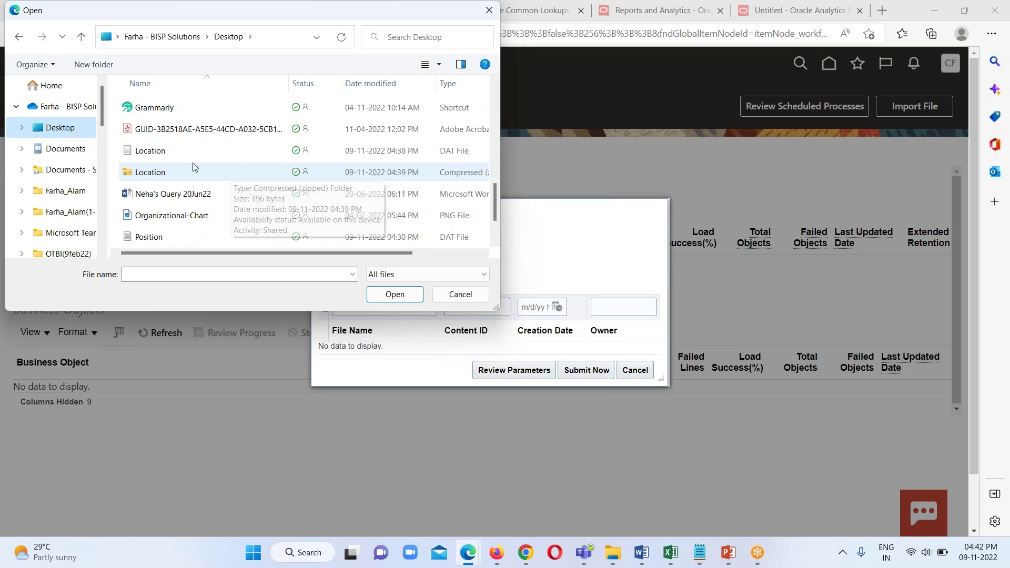
left_click(142, 173)
left_click(396, 290)
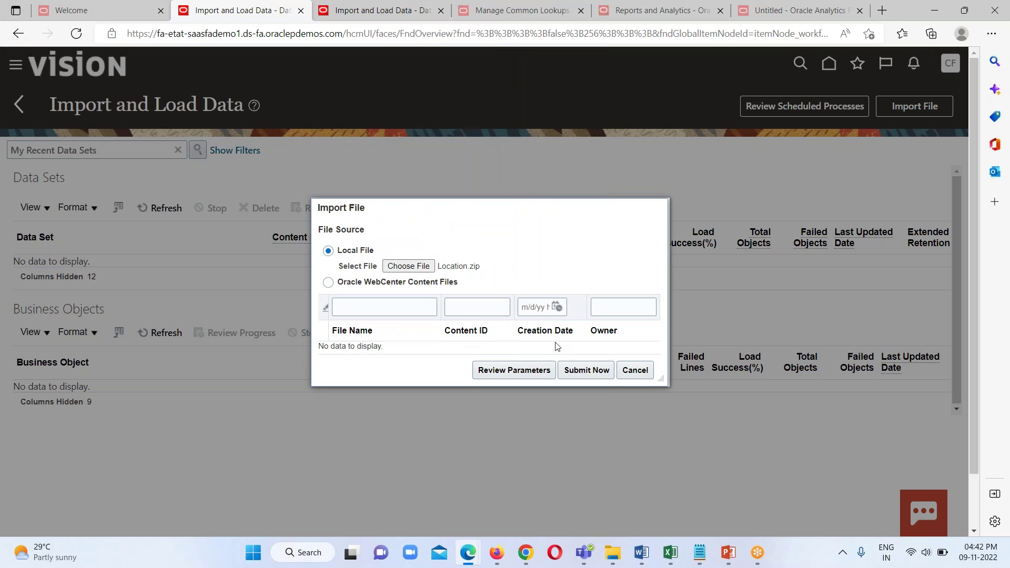
Review the import parameters for Location.zip, turn off Delete Source File, and submit the import and load process
left_click(499, 369)
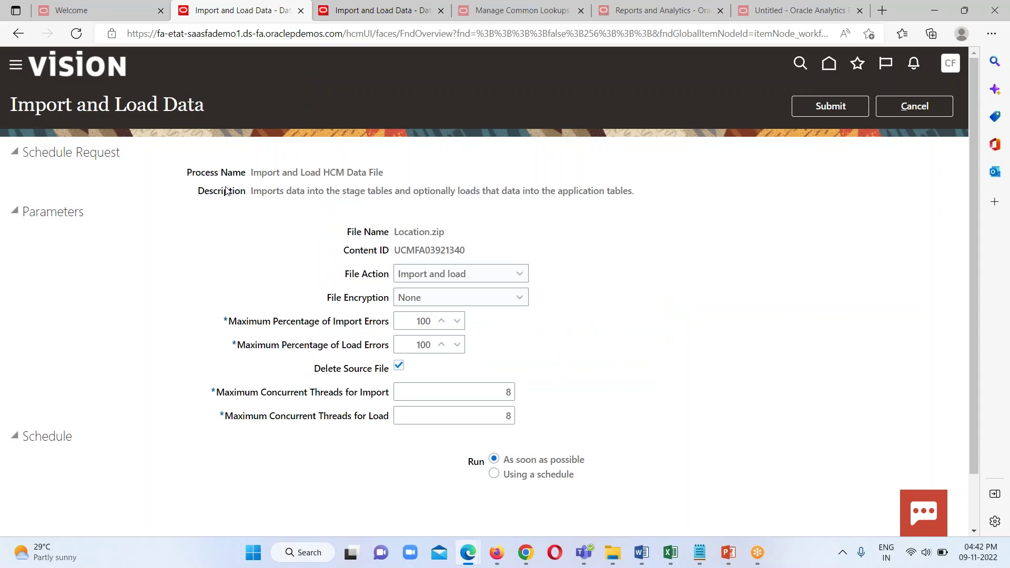
left_click(401, 367)
scroll(691, 375, "down", 1)
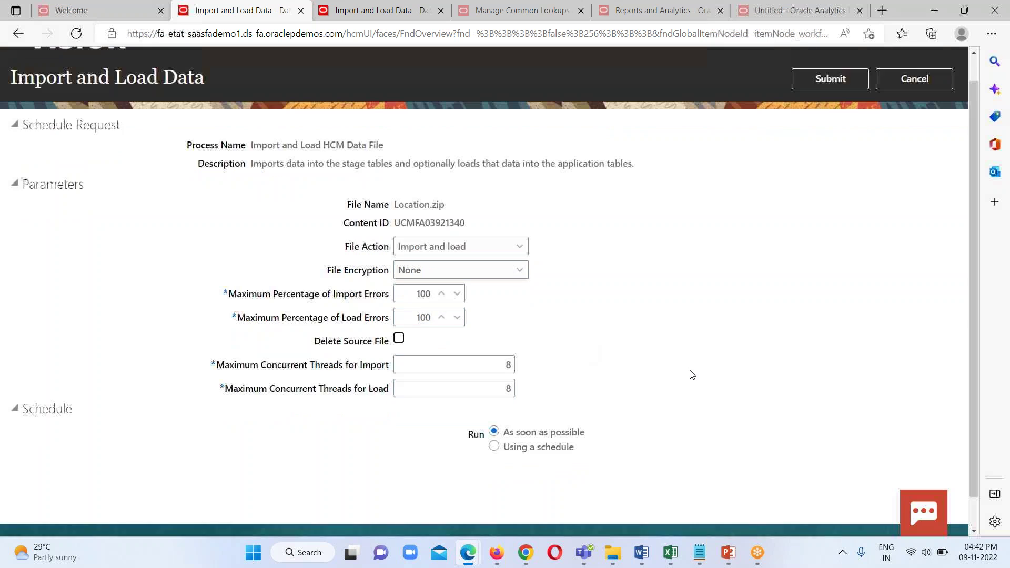
scroll(647, 375, "up", 1)
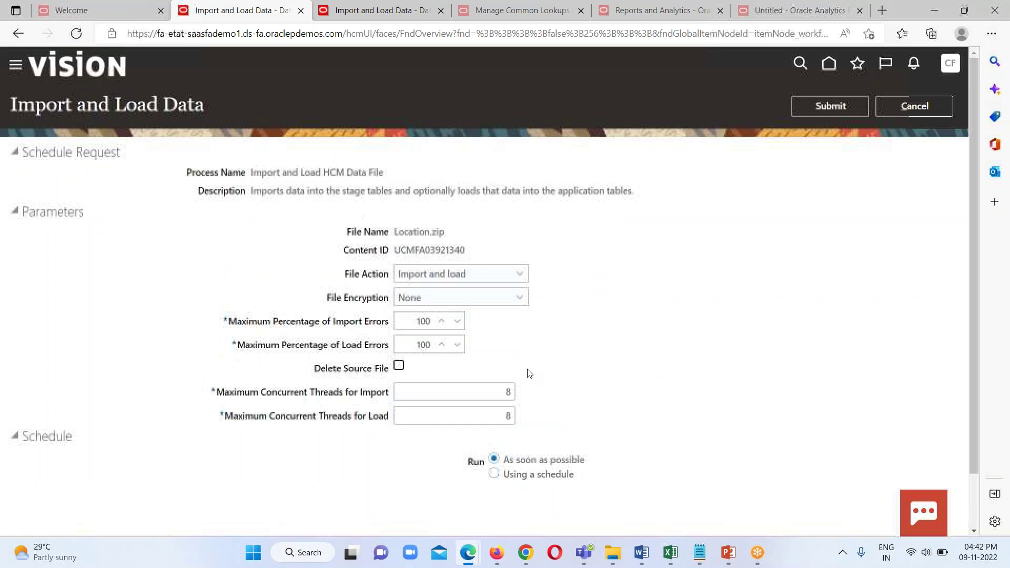
left_click(832, 108)
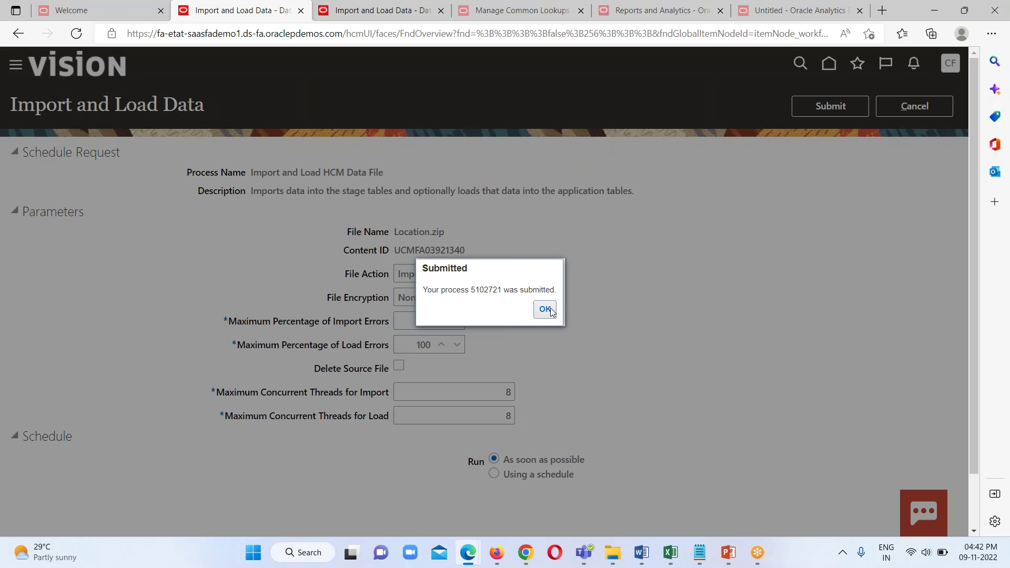
left_click(544, 310)
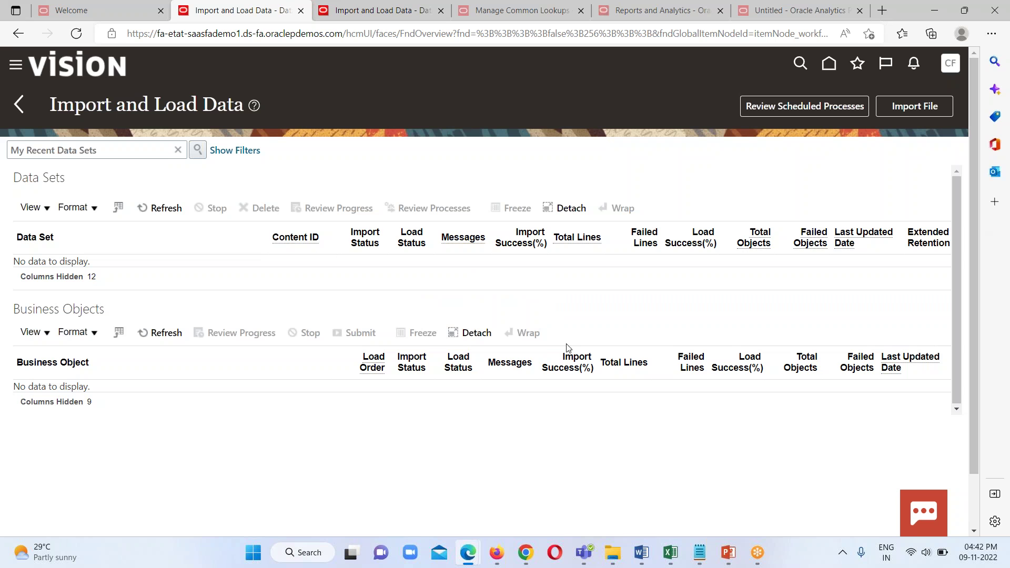
Refresh the data sets repeatedly to monitor the import and load status of Location.zip
left_click(159, 207)
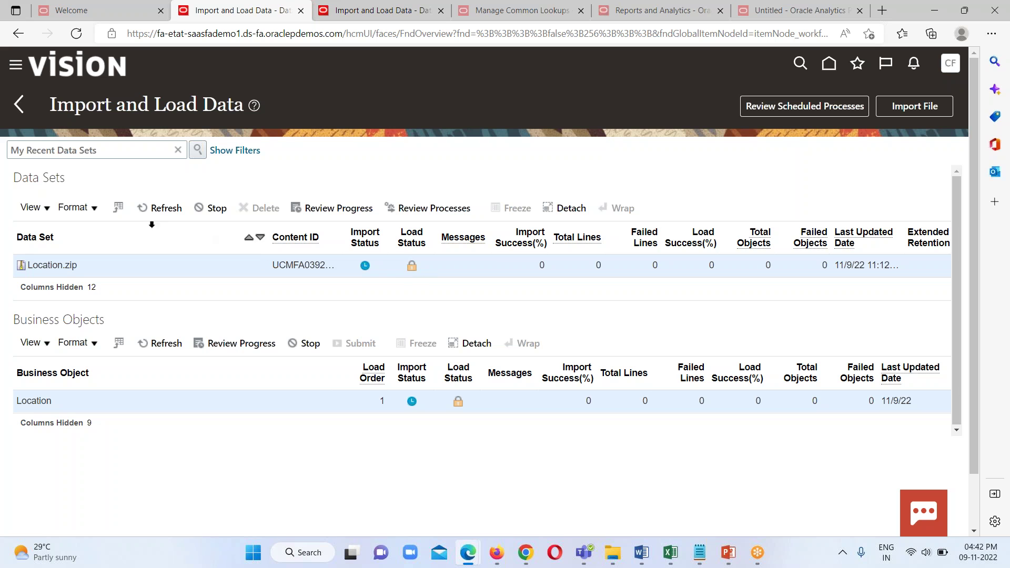
left_click(158, 208)
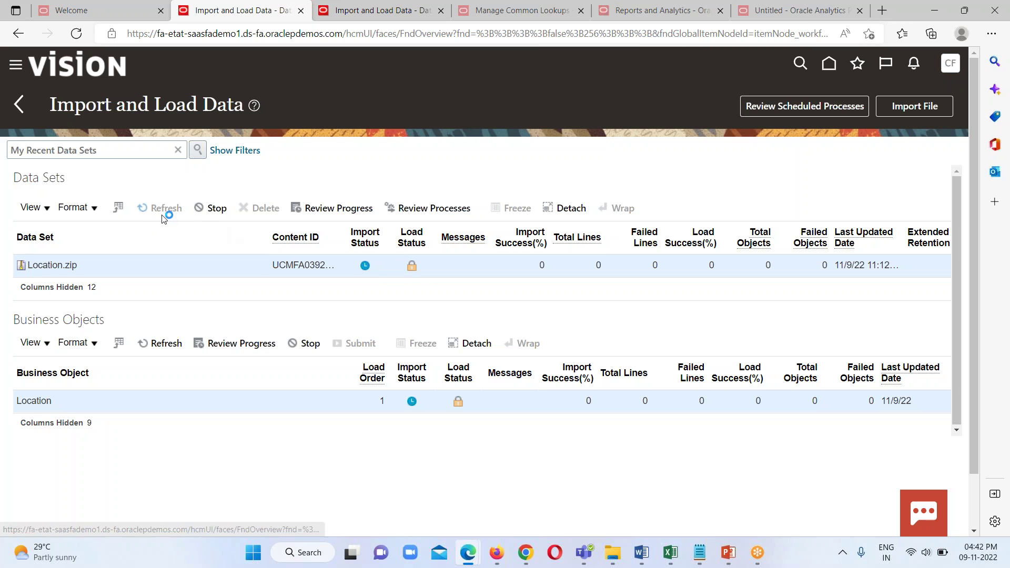
left_click(161, 208)
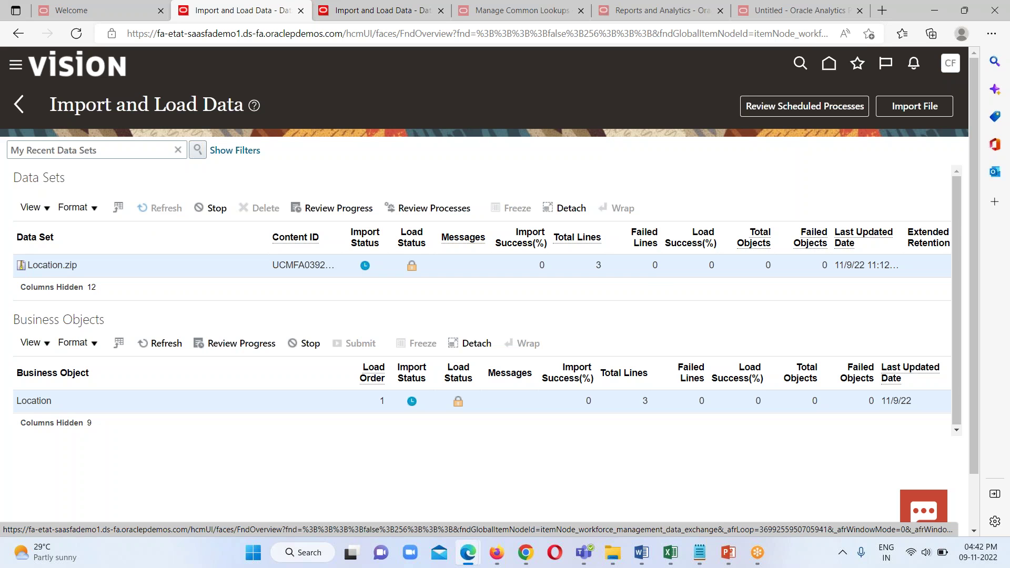
left_click(166, 209)
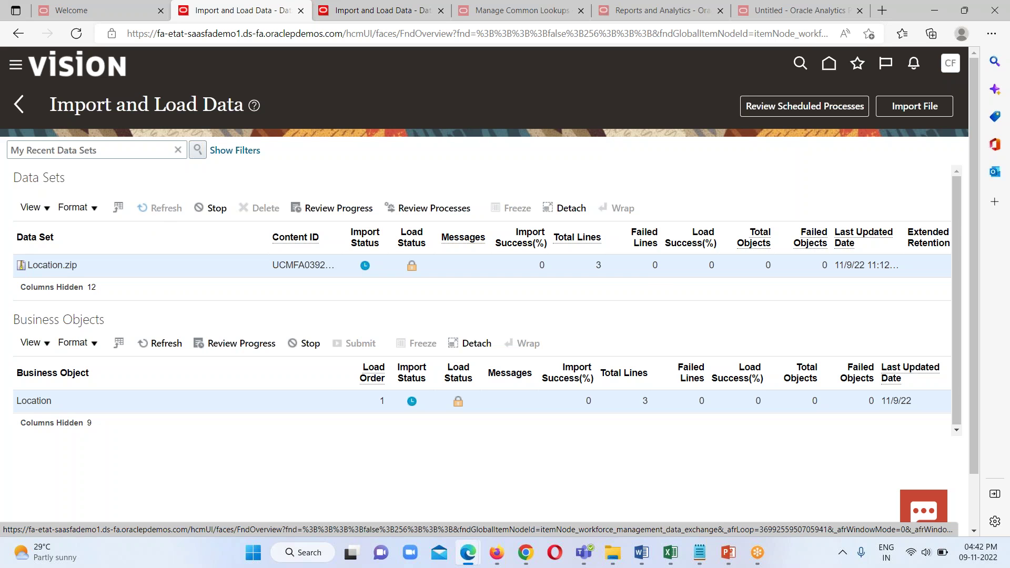
left_click(168, 213)
key("Return")
left_click(168, 213)
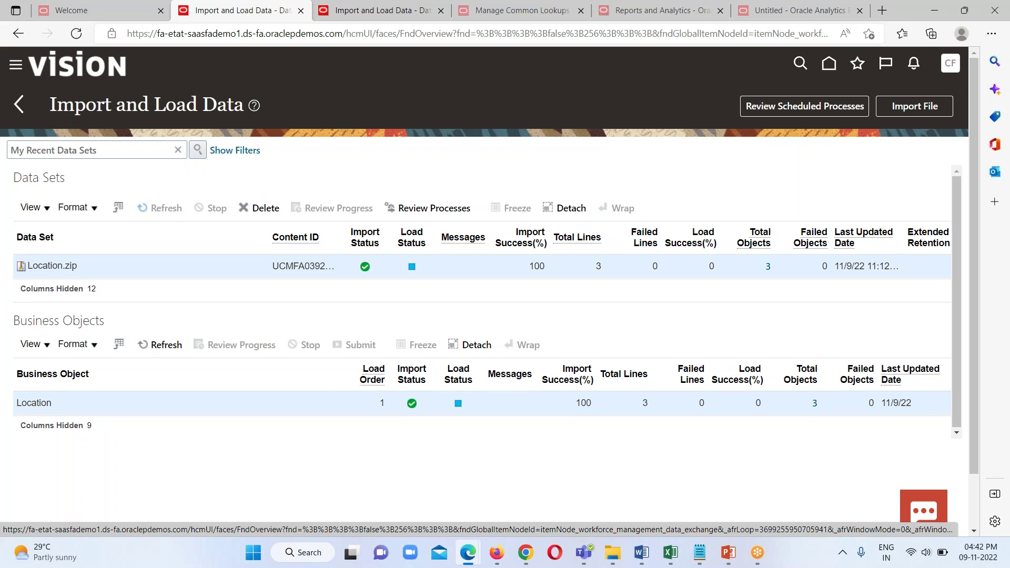
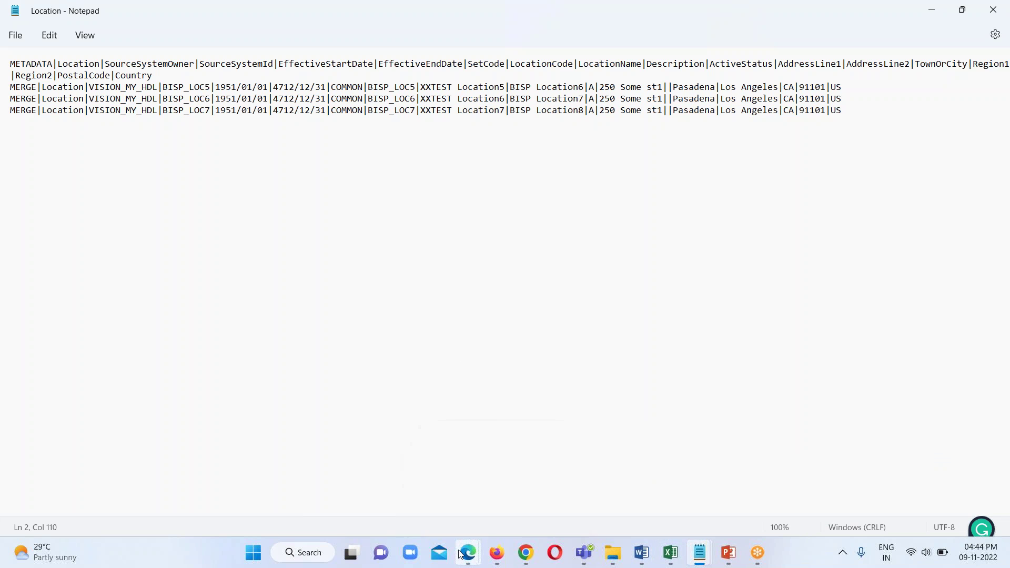
Switch from Notepad to Oracle Fusion Cloud in Edge and open the Setup and Maintenance search page from the home page session
left_click(568, 468)
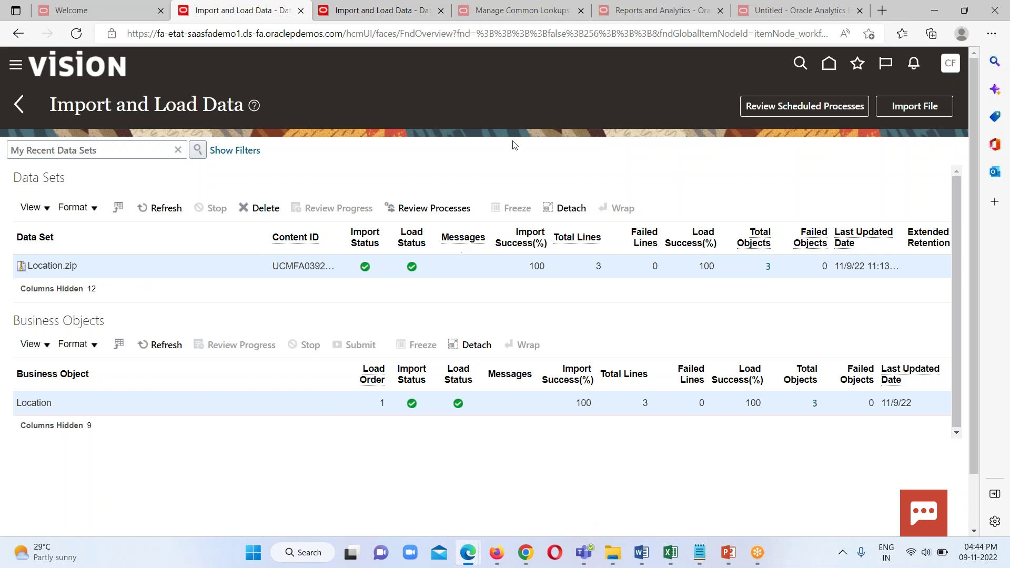
left_click(419, 16)
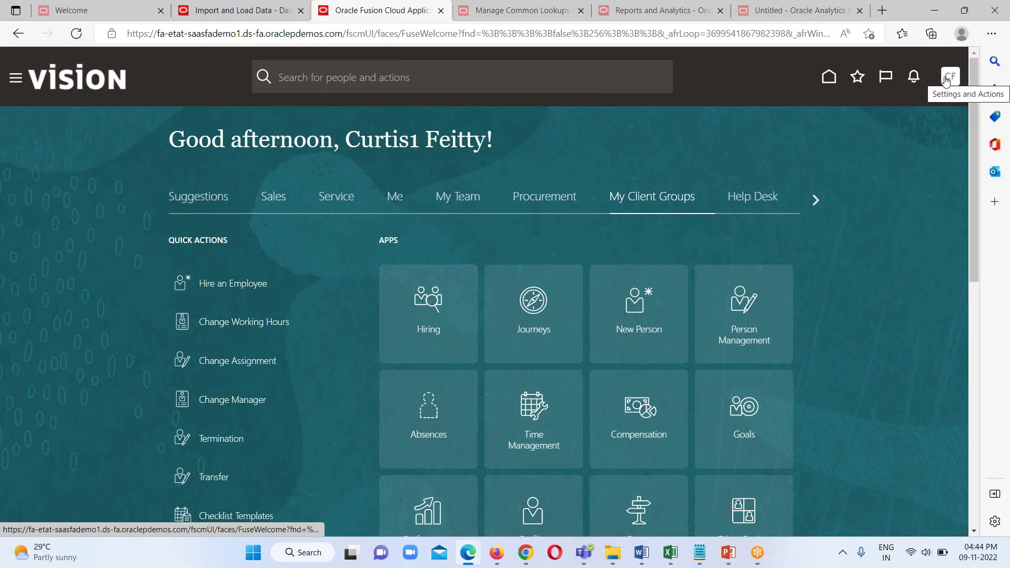
left_click(946, 79)
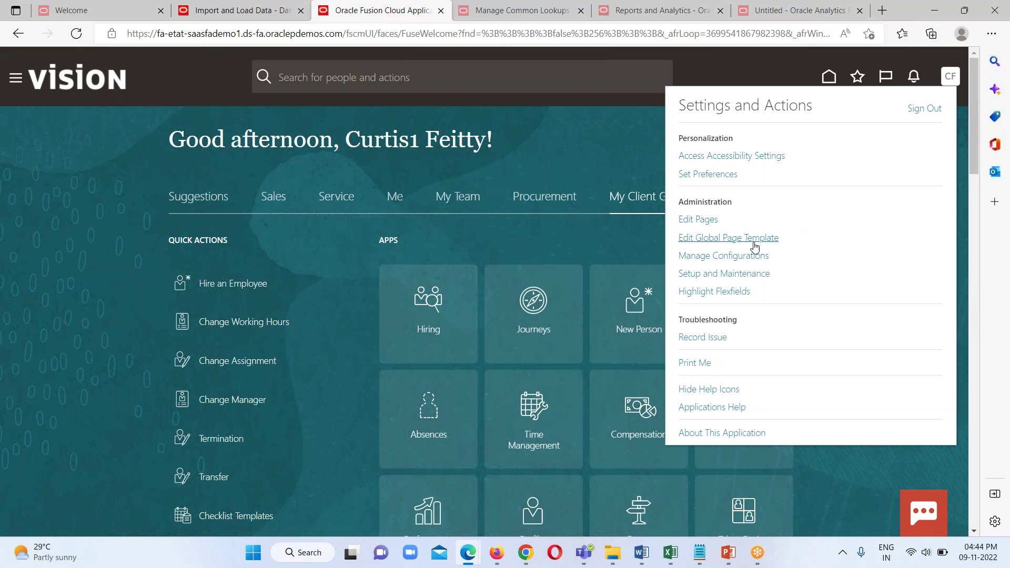
left_click(716, 269)
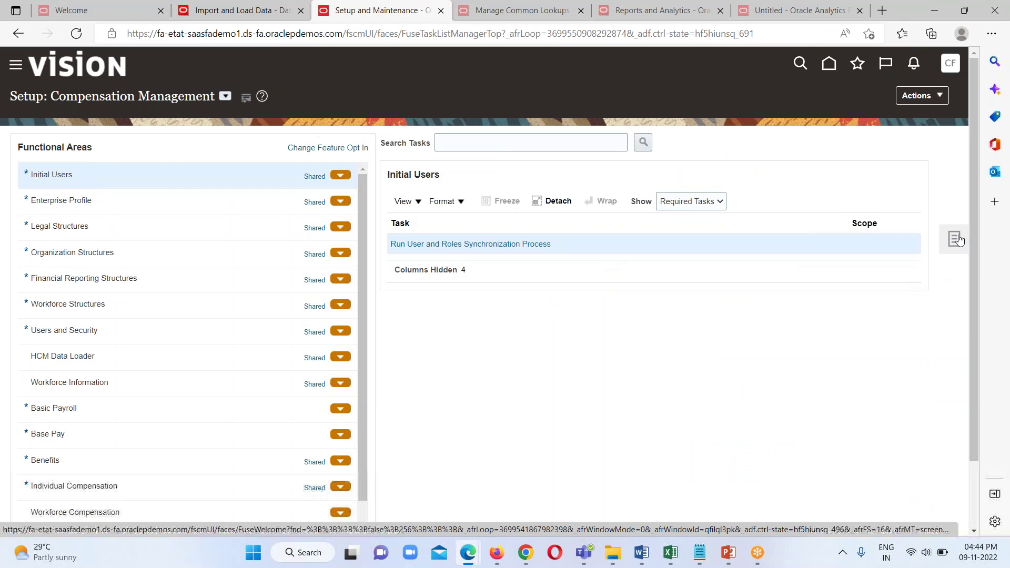
left_click(955, 239)
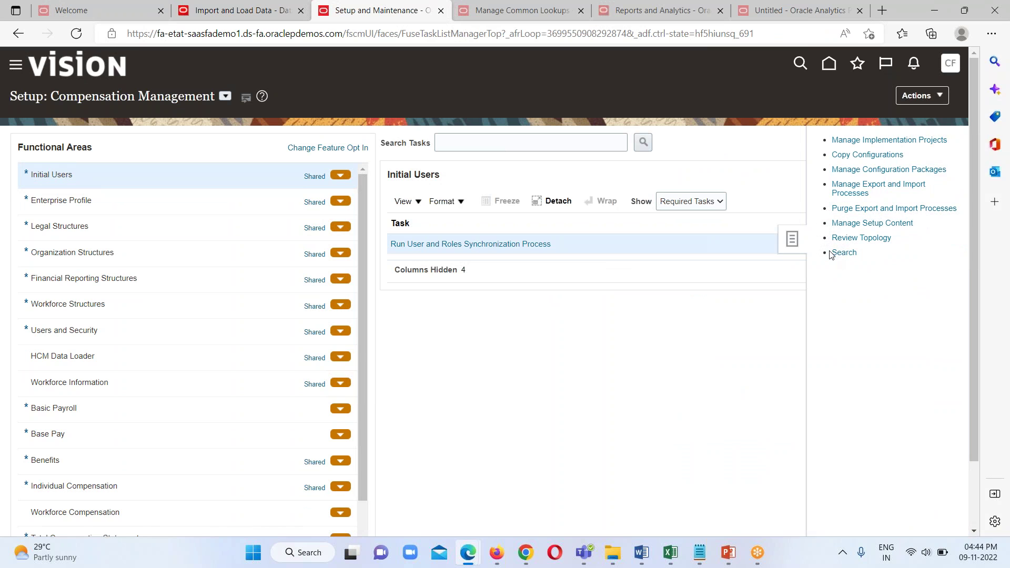
left_click(844, 255)
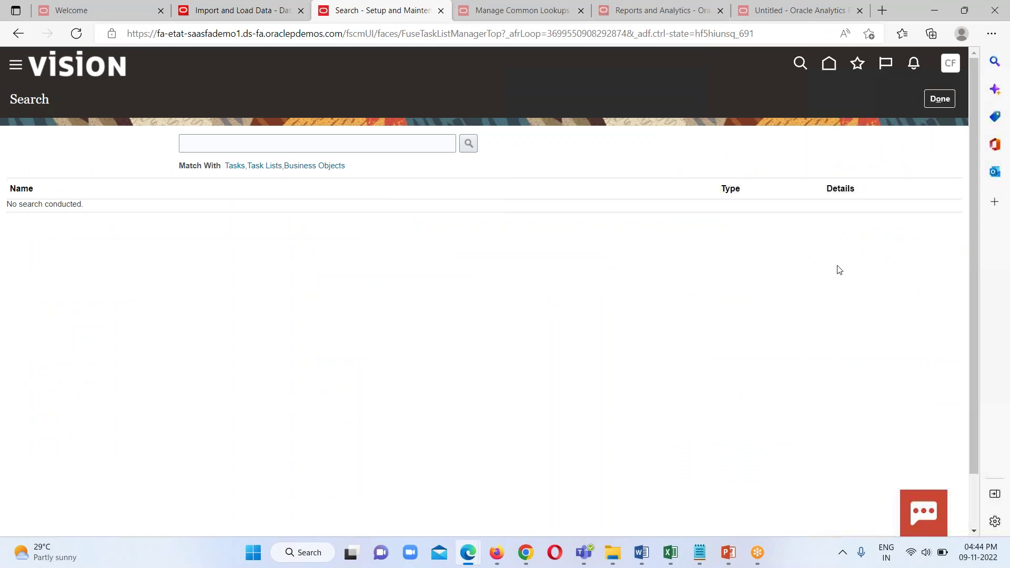
Search the setup tasks for "Manage Location" and open the Manage Locations task
left_click(394, 138)
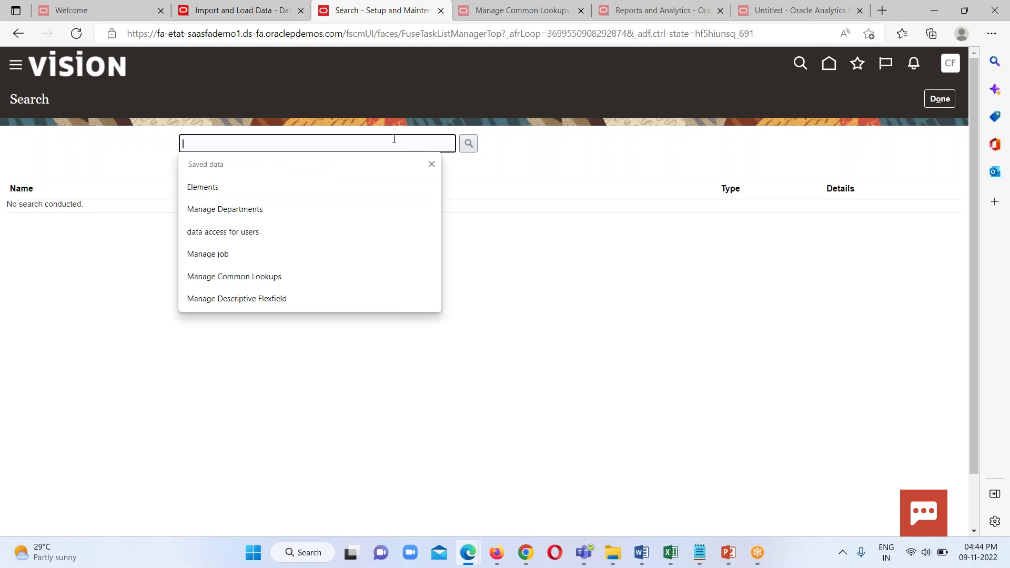
type("Manage ")
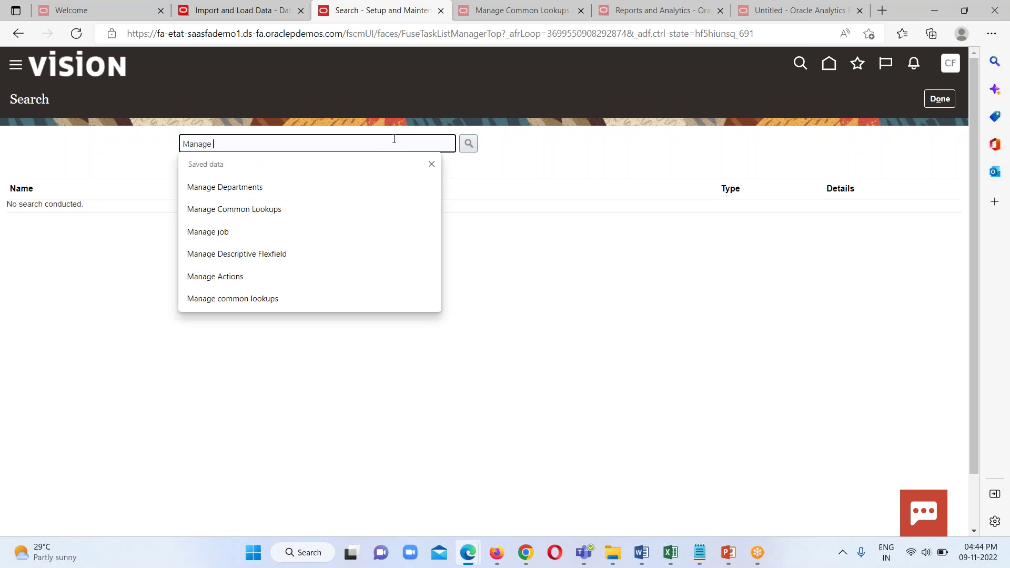
type("Location")
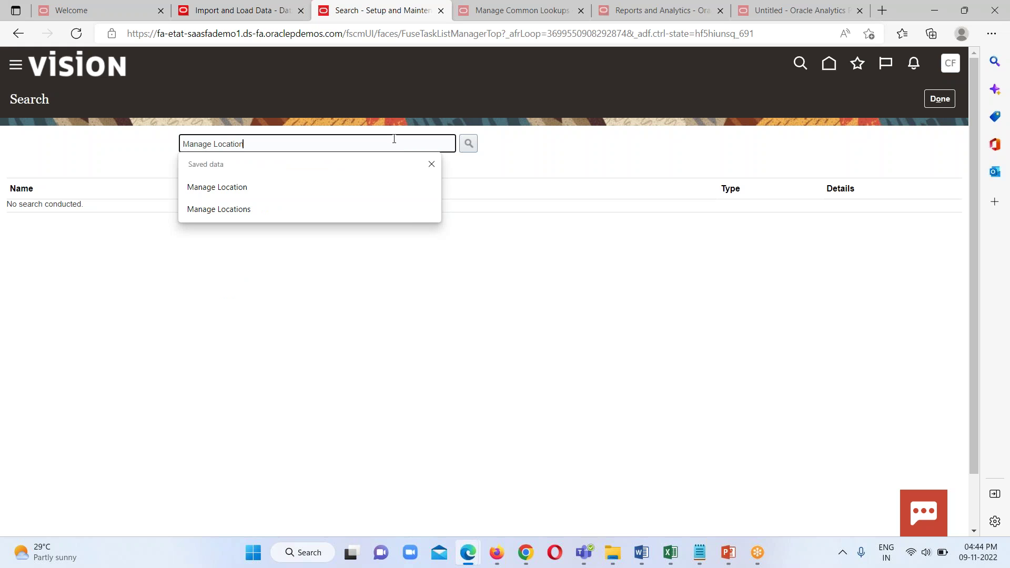
key("Return")
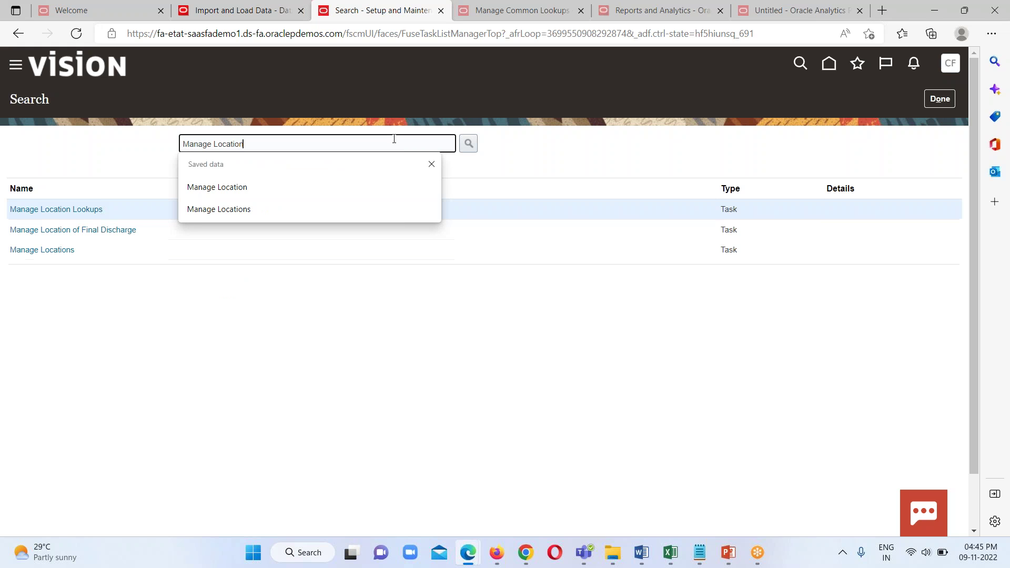
left_click(40, 256)
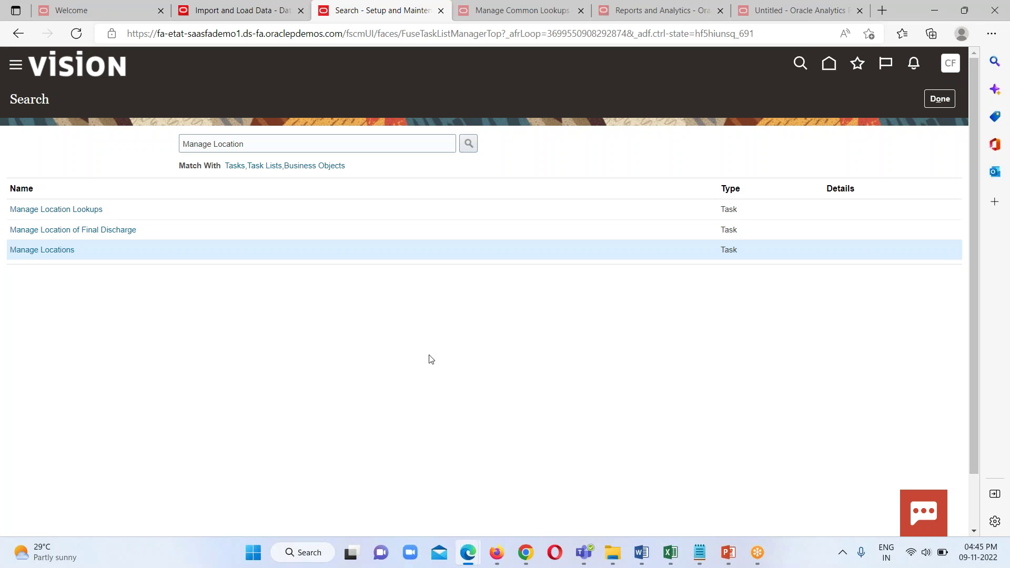
left_click(52, 247)
Check the location codes and names in the Location file in Notepad, and return to Manage Locations in Edge
mouse_move(700, 552)
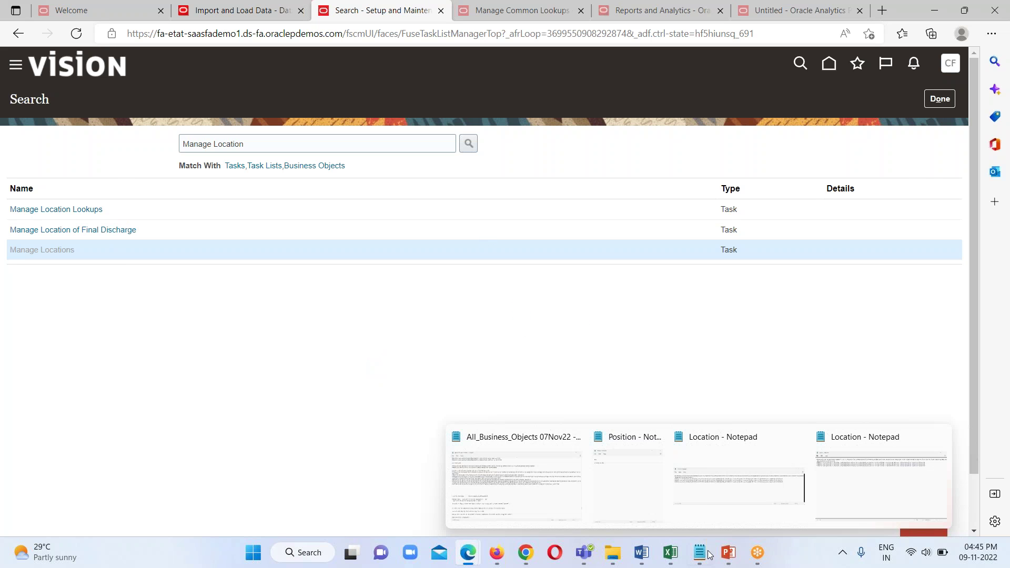
left_click(860, 489)
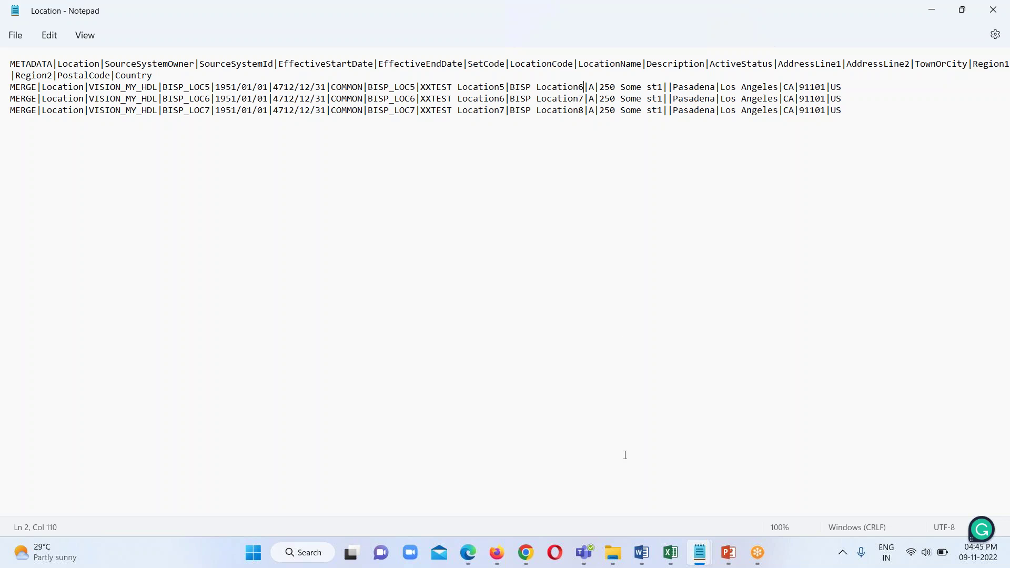
mouse_move(469, 554)
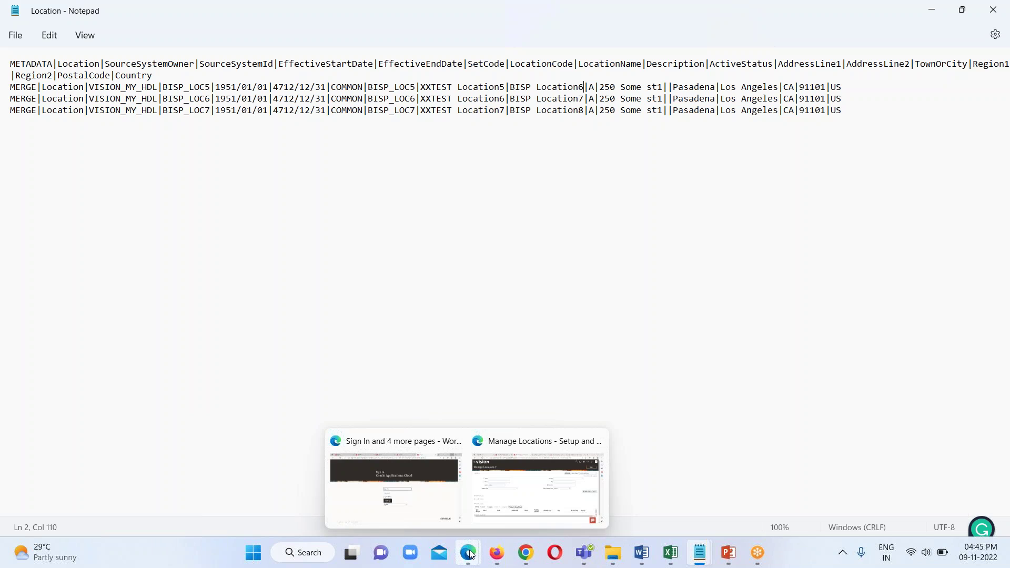
left_click(537, 484)
Search the active locations by the name BISP
left_click(229, 190)
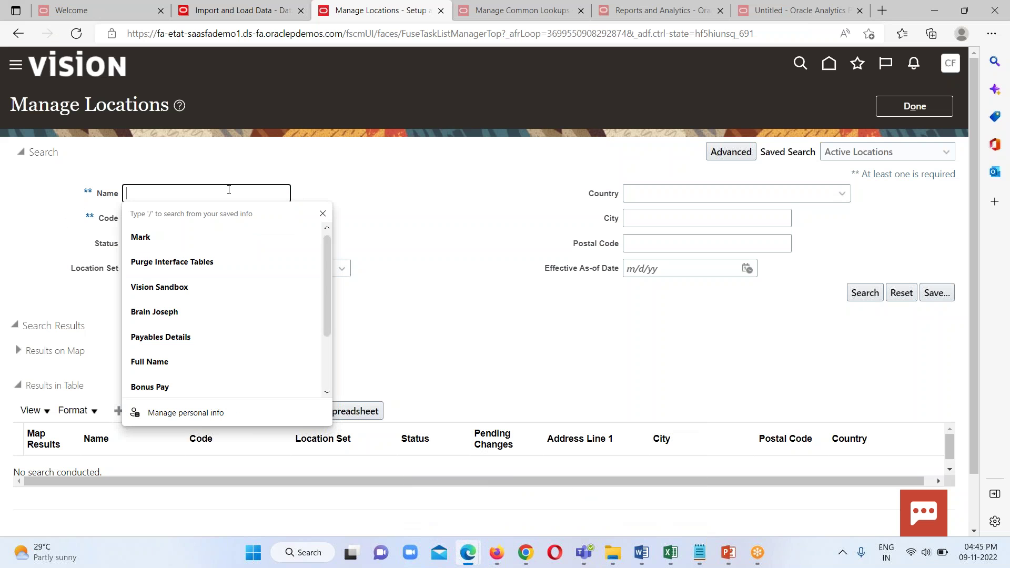
type("BISP")
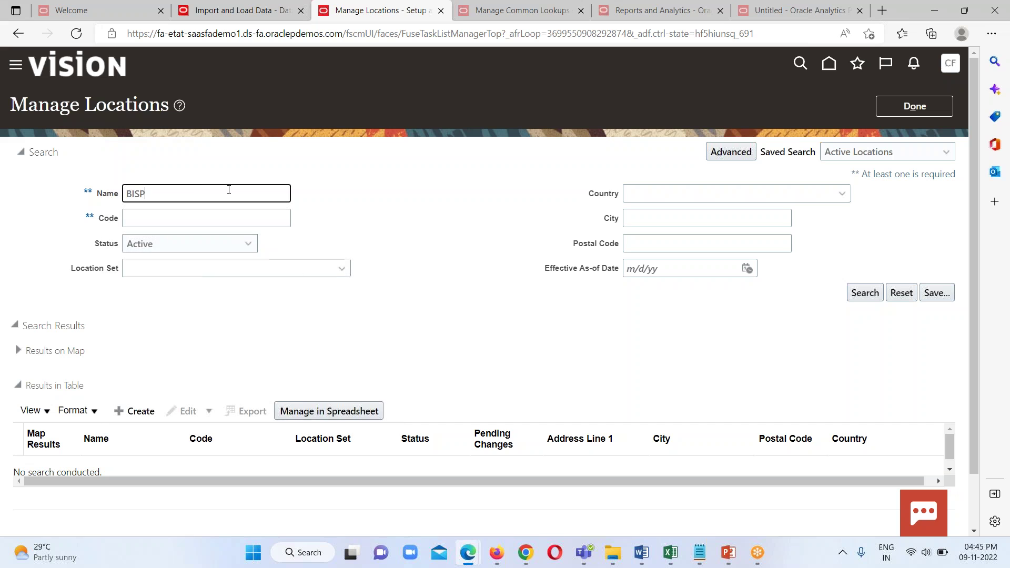
left_click(856, 293)
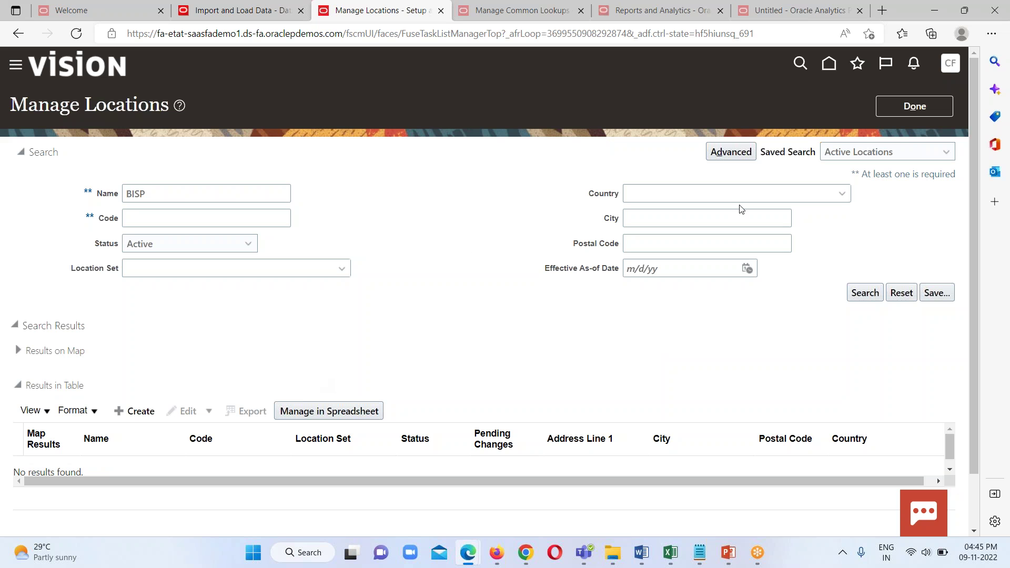
Recheck the location names in the Location file in Notepad, and return to Manage Locations in Edge
mouse_move(699, 552)
left_click(783, 473)
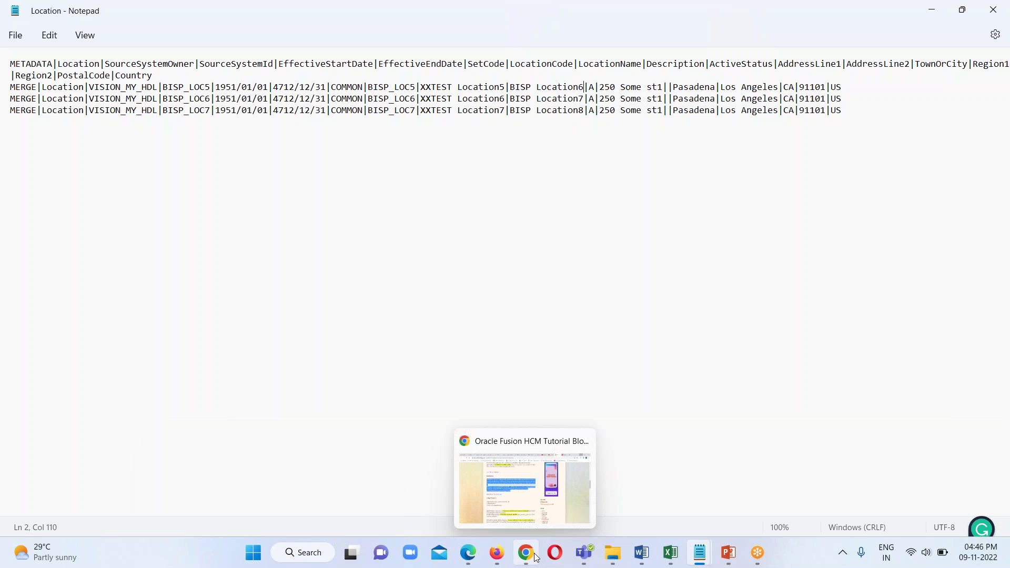
mouse_move(474, 565)
left_click(482, 487)
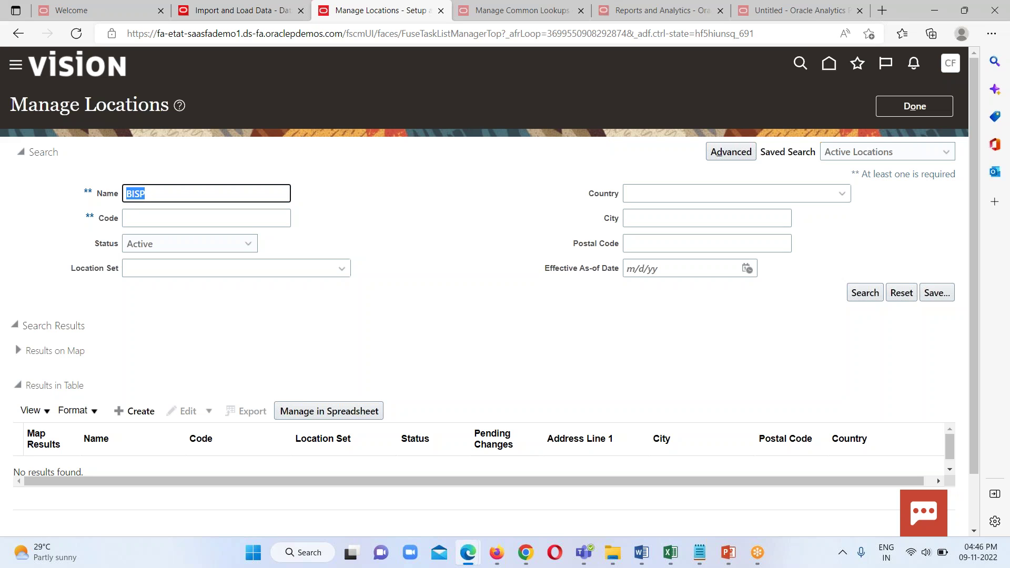
Search the active locations by the name XXXTEST, comparing the name with the Location file in Notepad
type("XXX")
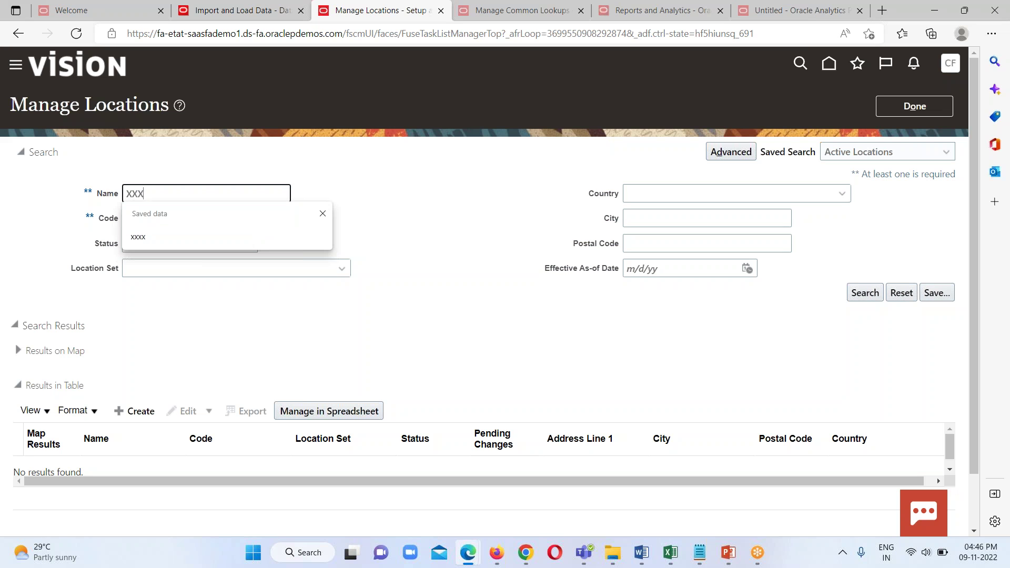
type("T")
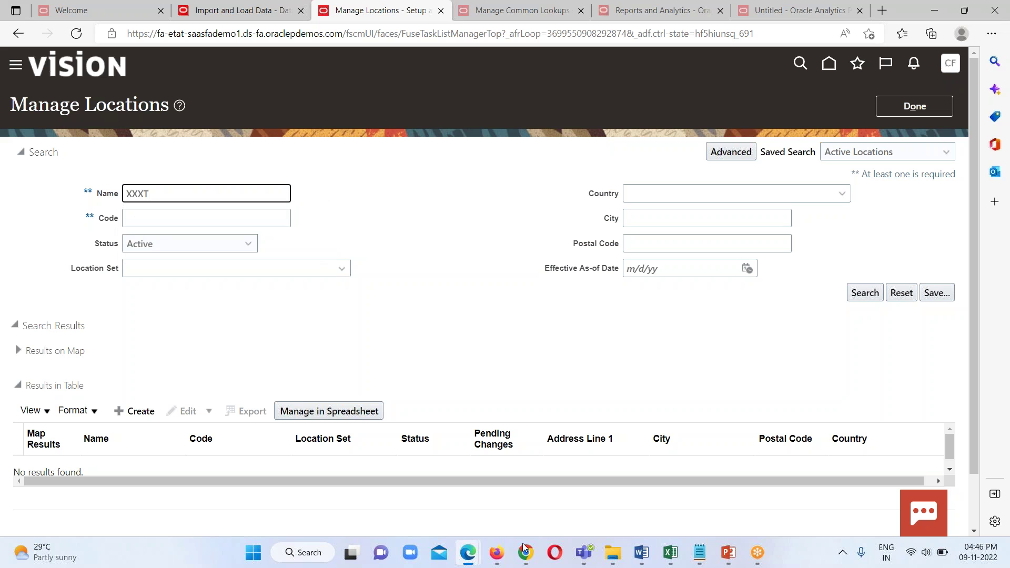
left_click(905, 490)
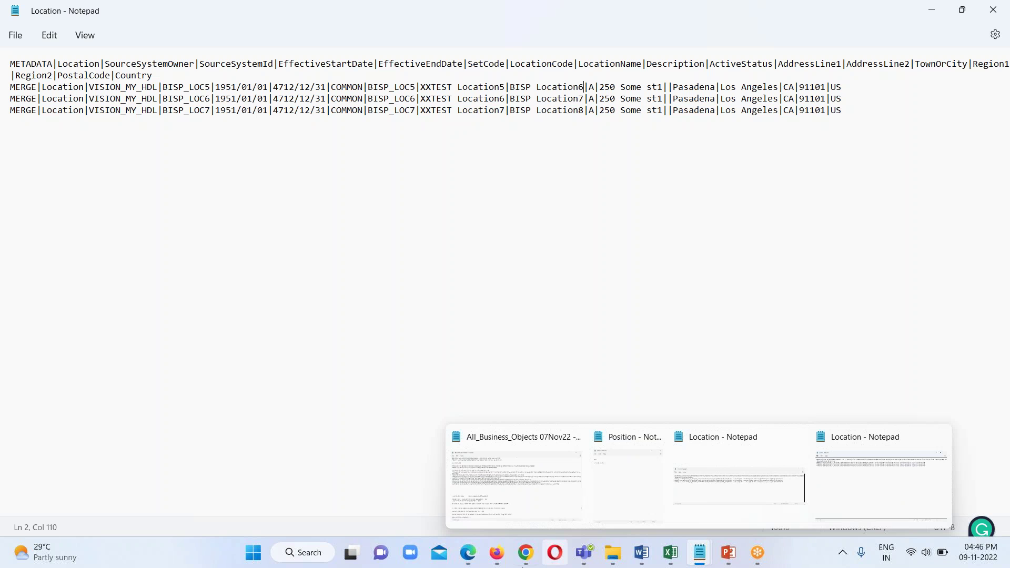
left_click(509, 508)
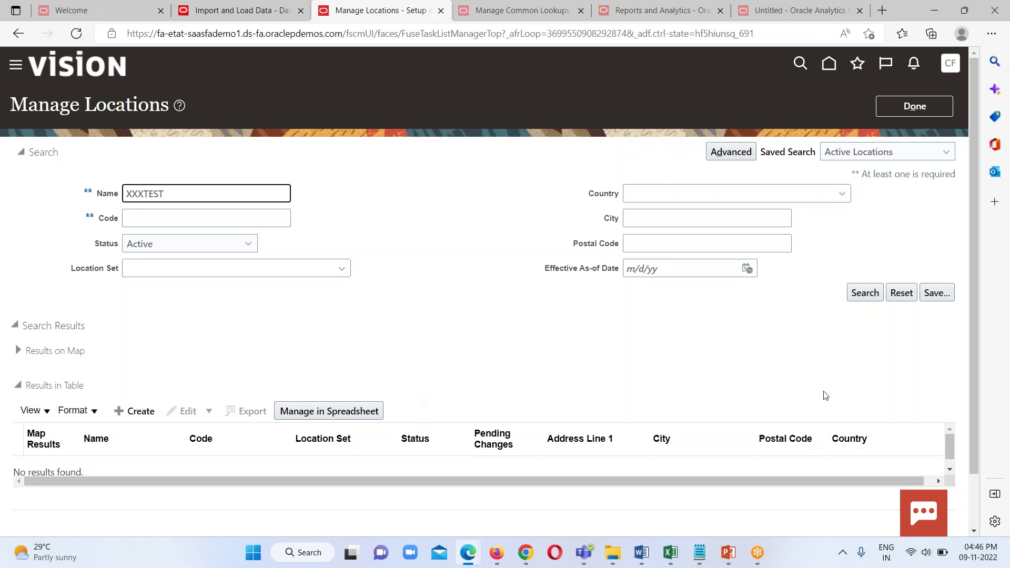
left_click(865, 292)
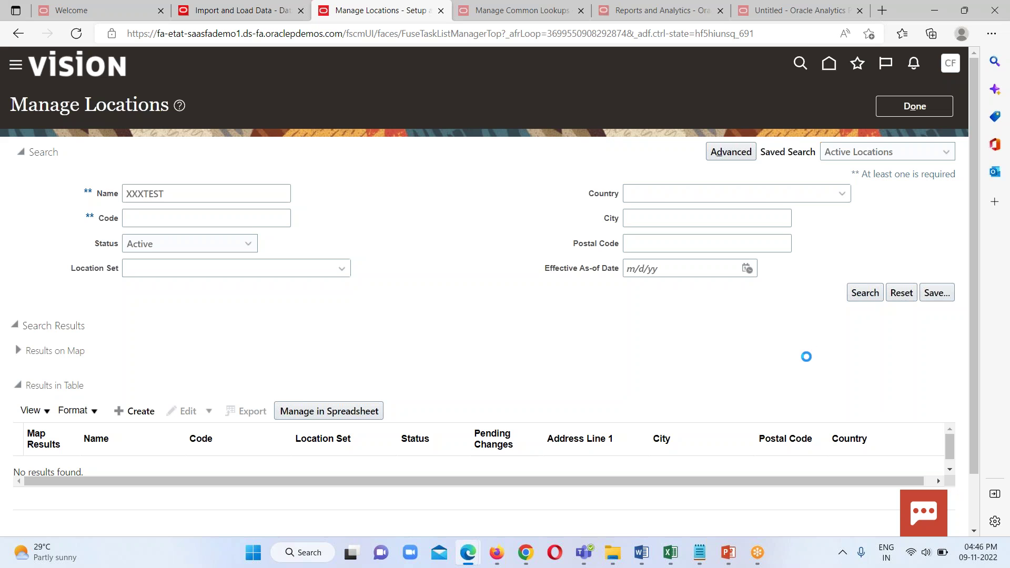
left_click(866, 291)
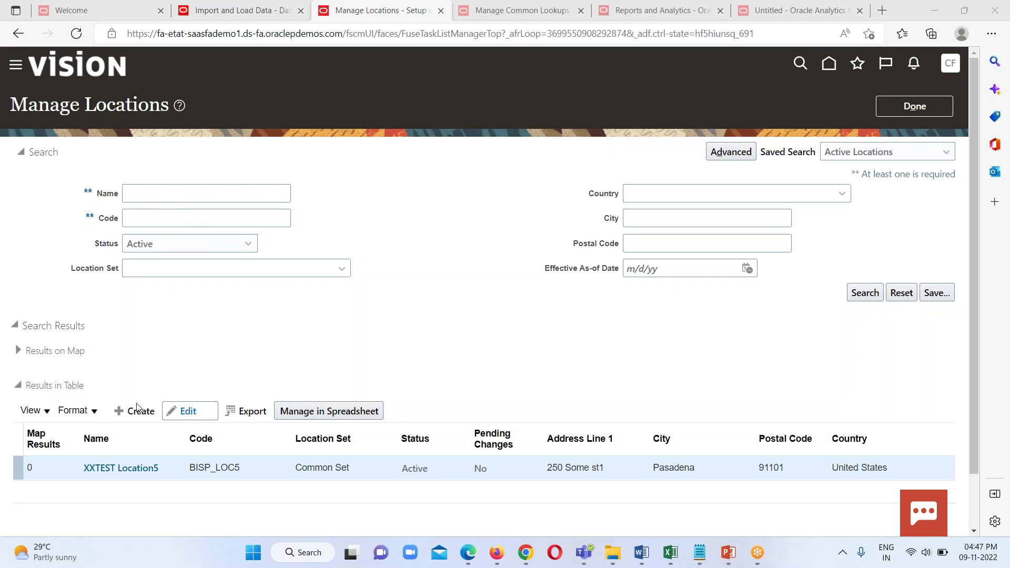
Search the active locations by the code BISP_LOC5 with the name left empty
right_click(138, 218)
left_click(161, 290)
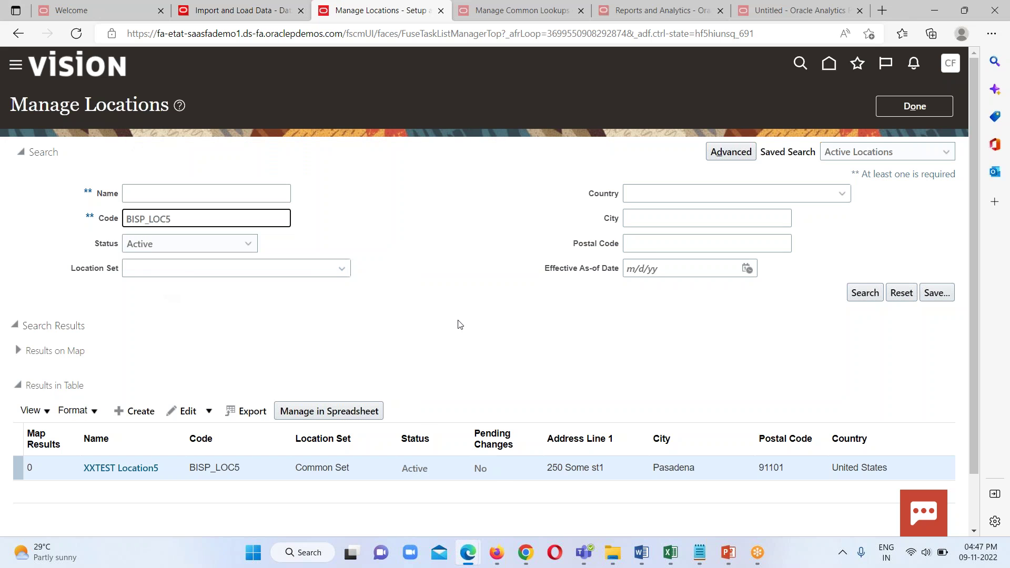
left_click(877, 296)
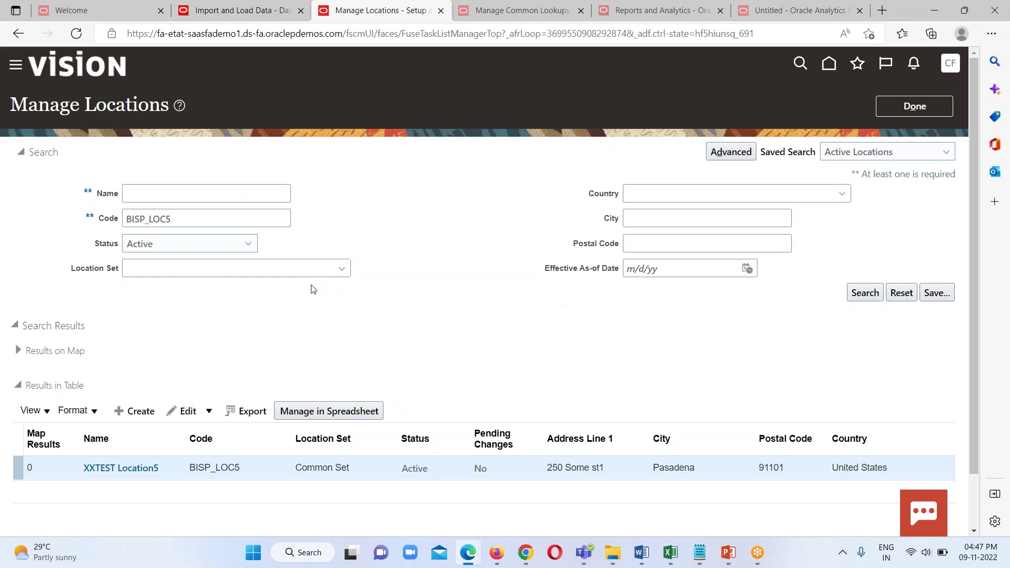
Change the search code to BISP_LOC6 and search the active locations again
left_click(186, 217)
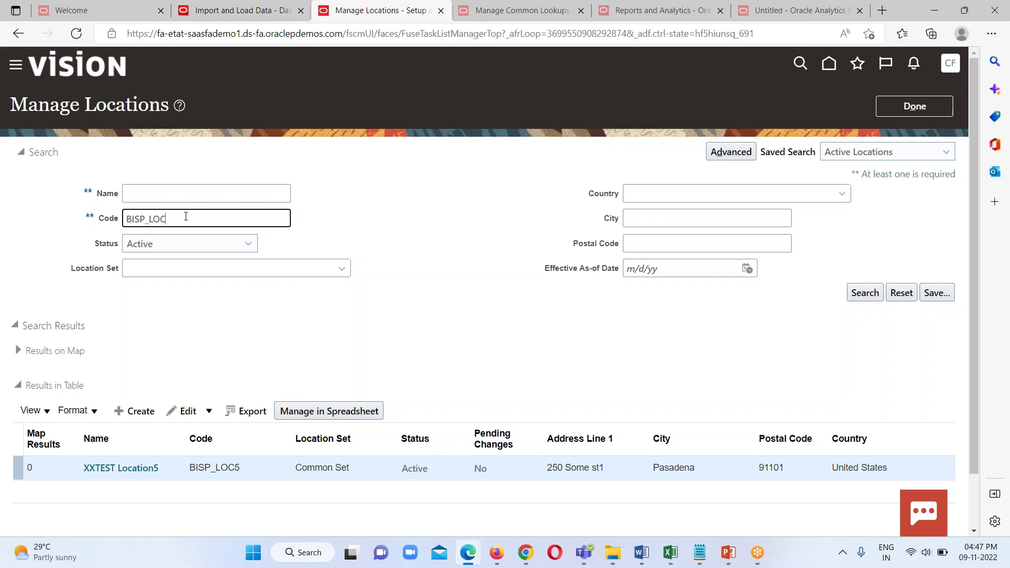
type("6")
left_click(864, 293)
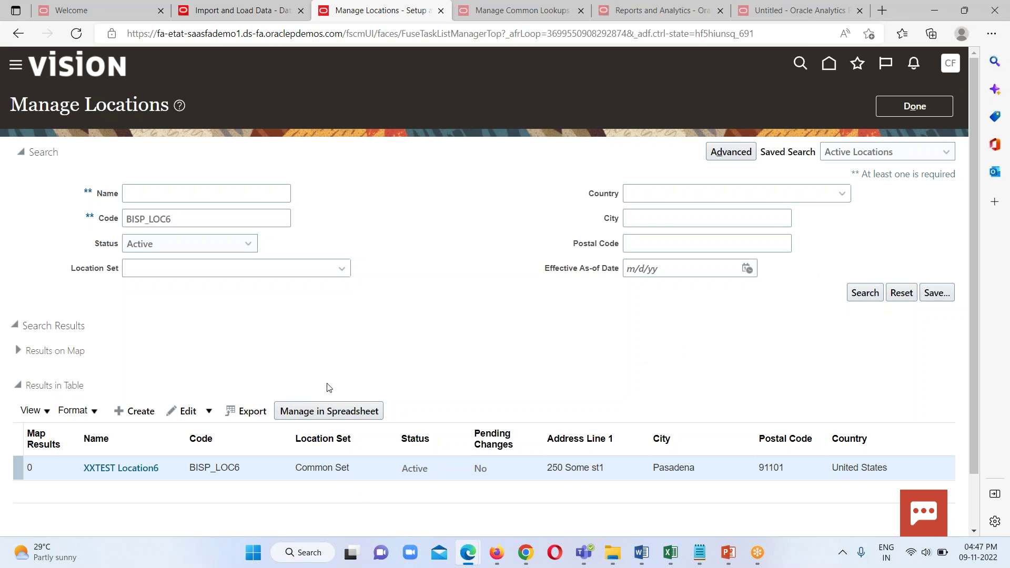
Search the active locations by the partial code BISP_LOC, review the results, and switch to the HDL_02Nov22 presentation in PowerPoint
mouse_move(497, 553)
left_click(205, 221)
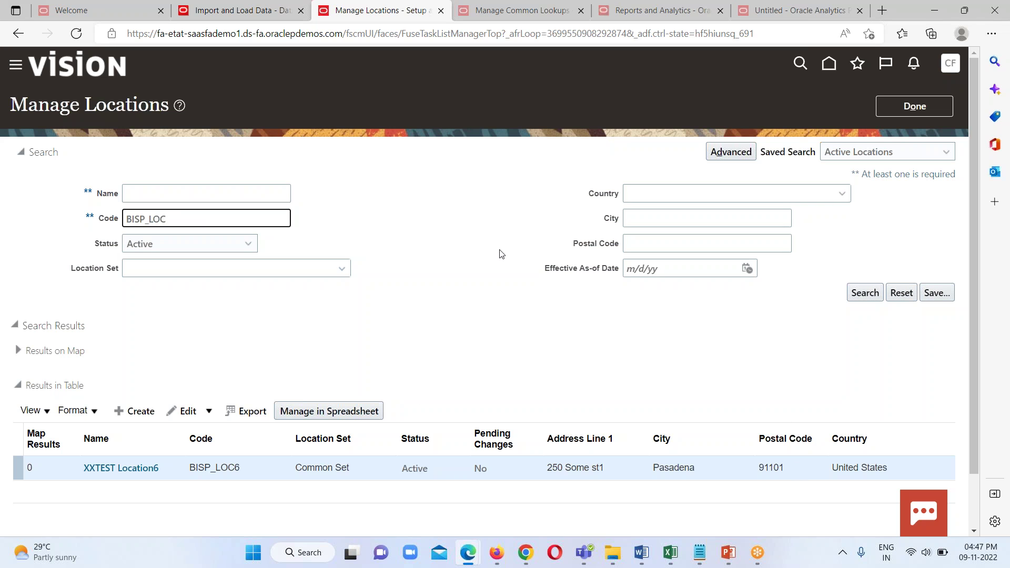
left_click(864, 293)
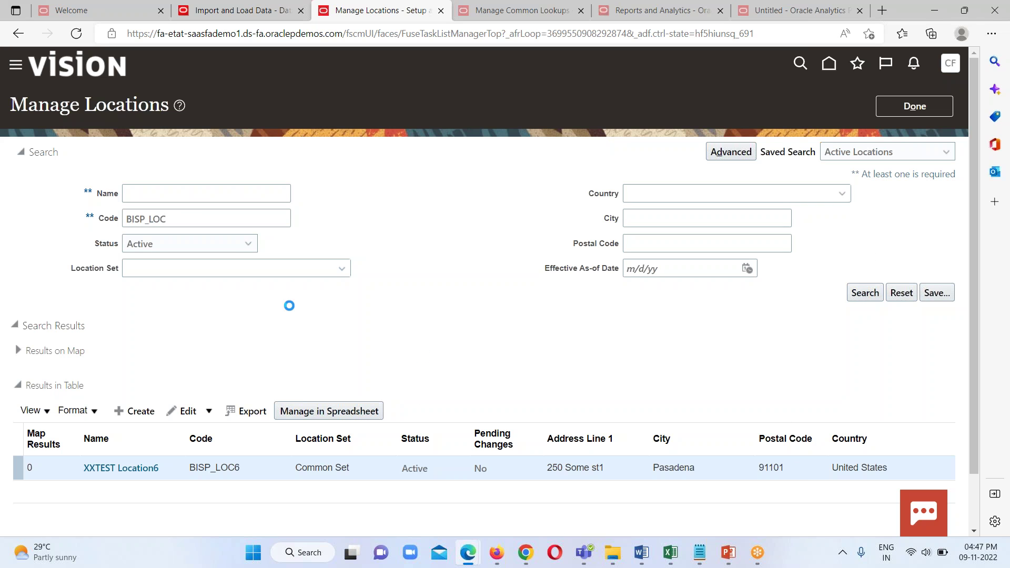
scroll(150, 493, "down", 2)
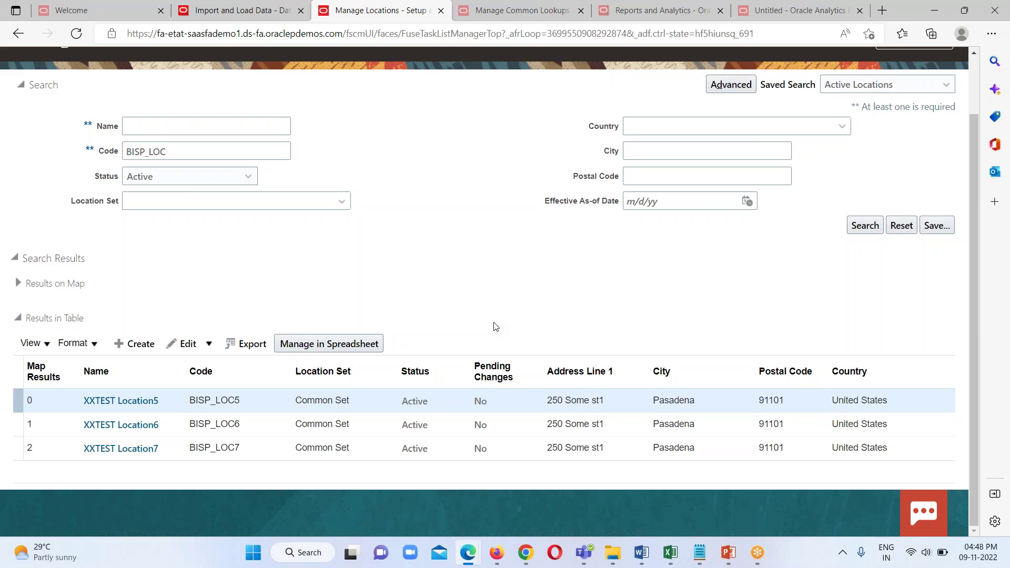
scroll(482, 326, "up", 2)
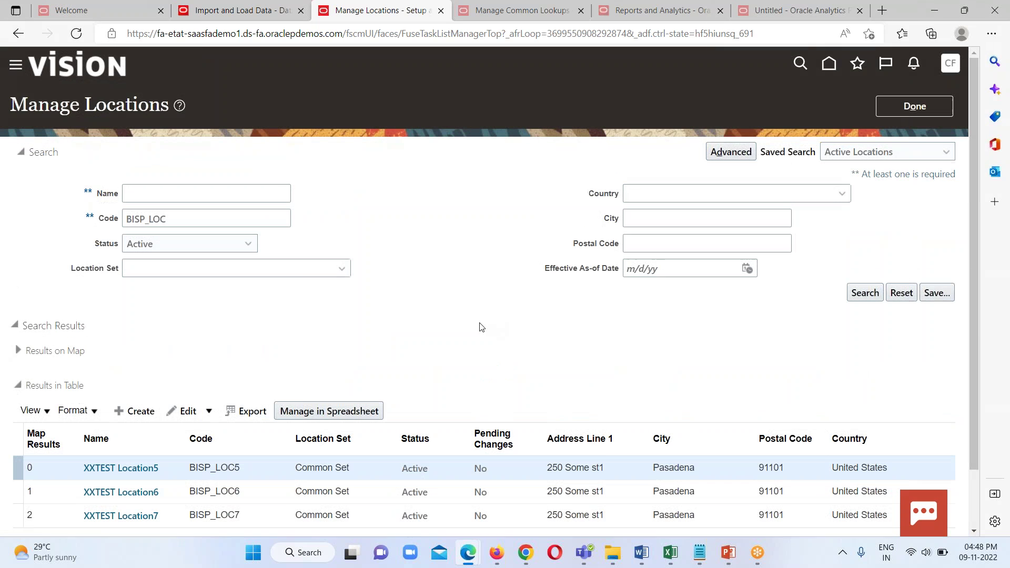
left_click(722, 557)
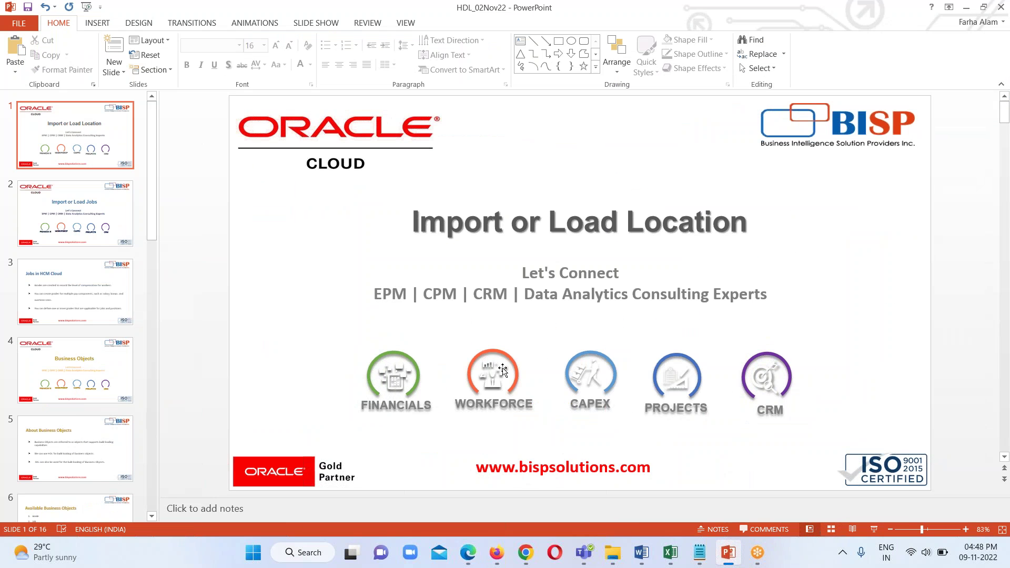